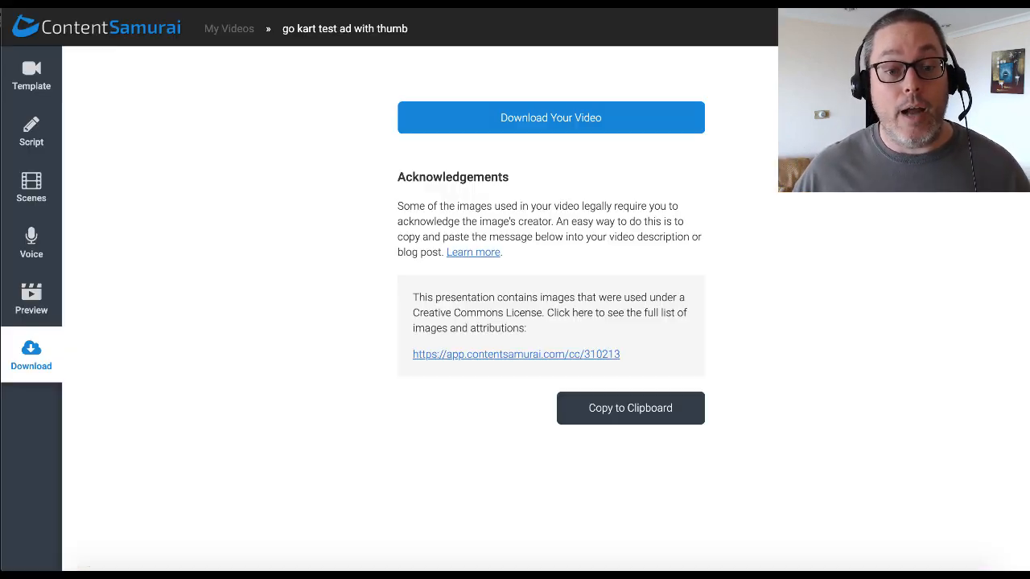
# Step: Open the list of videos and look through the Google search results for "go karts"
pyautogui.click(226, 32)
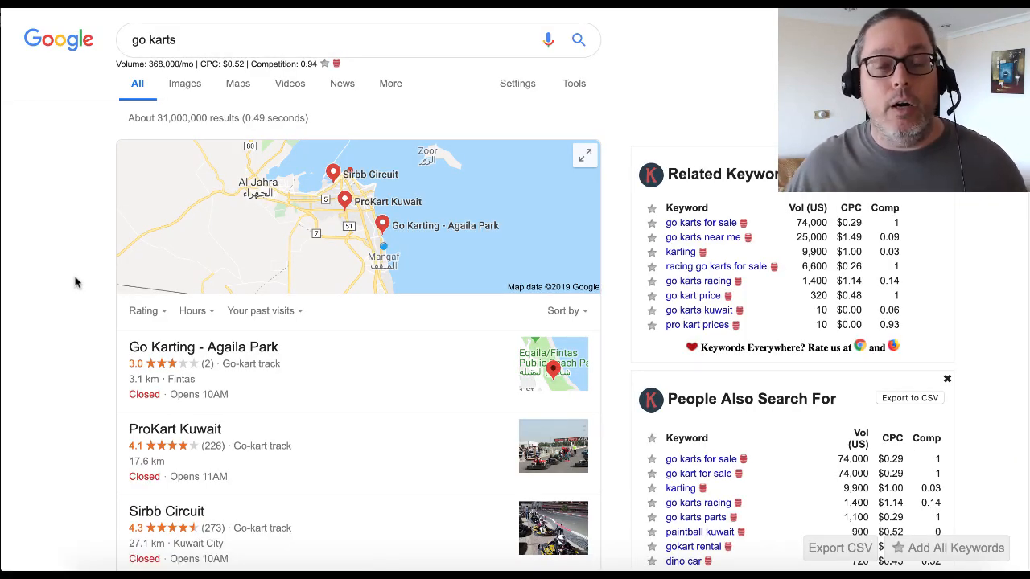
pyautogui.scroll(-1, 75, 281)
pyautogui.scroll(1, 75, 281)
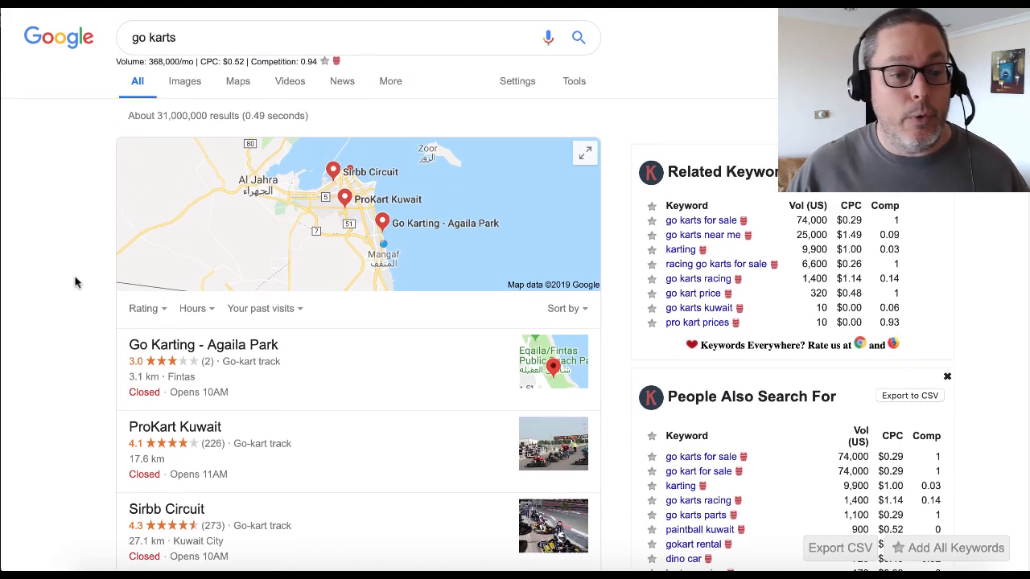
pyautogui.scroll(-3, 75, 281)
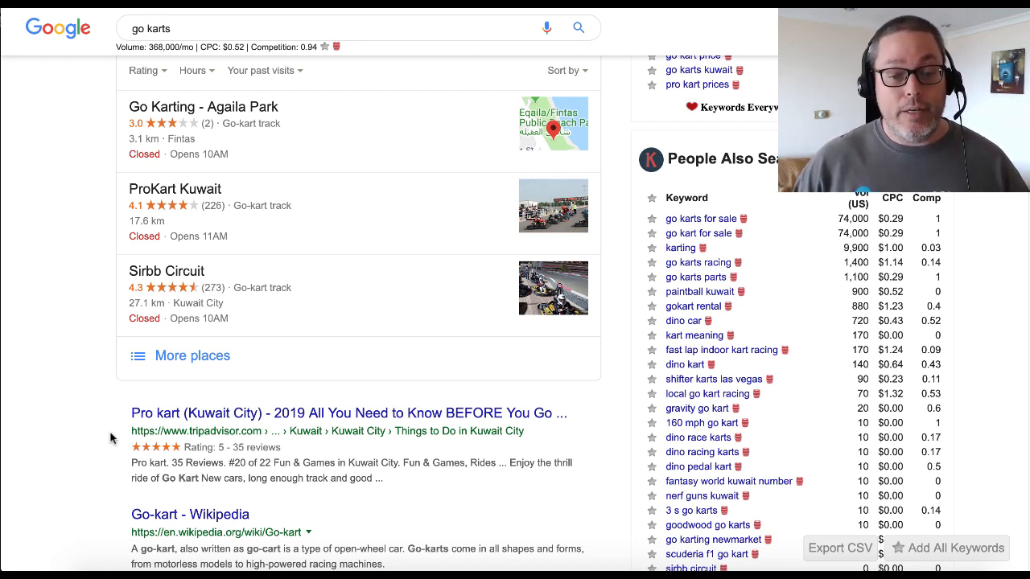
pyautogui.scroll(3, 111, 437)
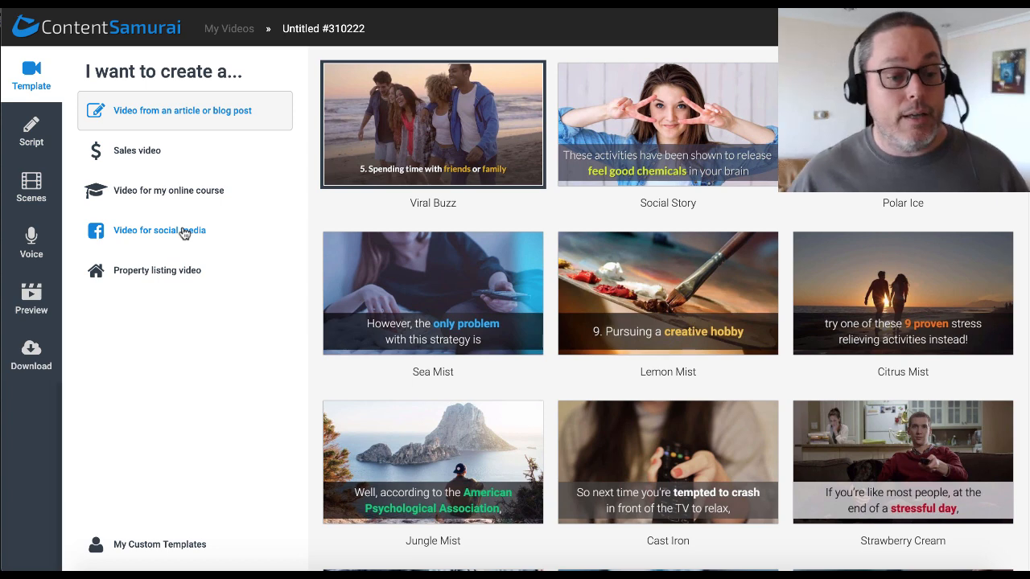
# Step: Start the new project as a video for social media using the Viral Buzz template
pyautogui.click(150, 242)
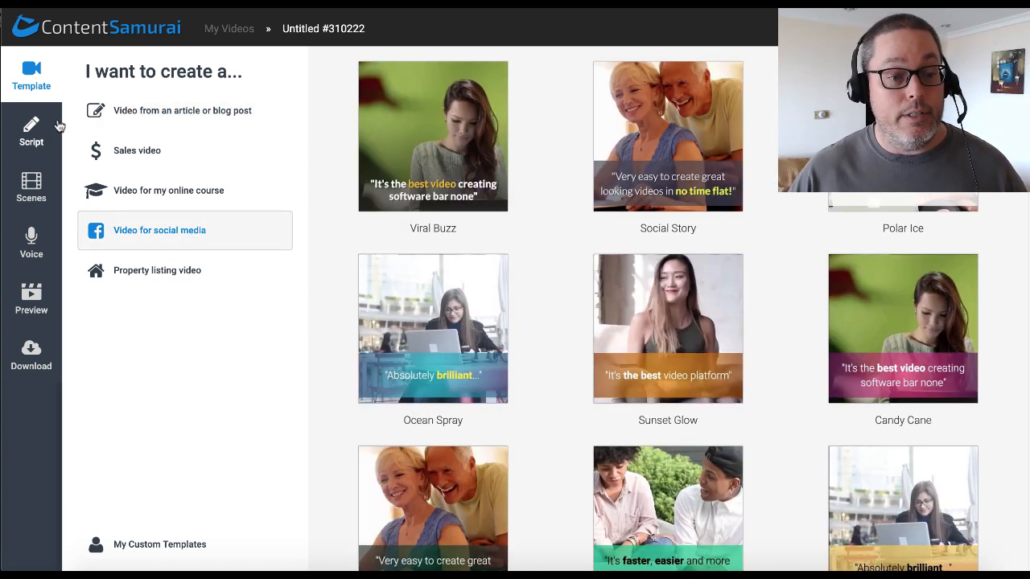
pyautogui.click(434, 149)
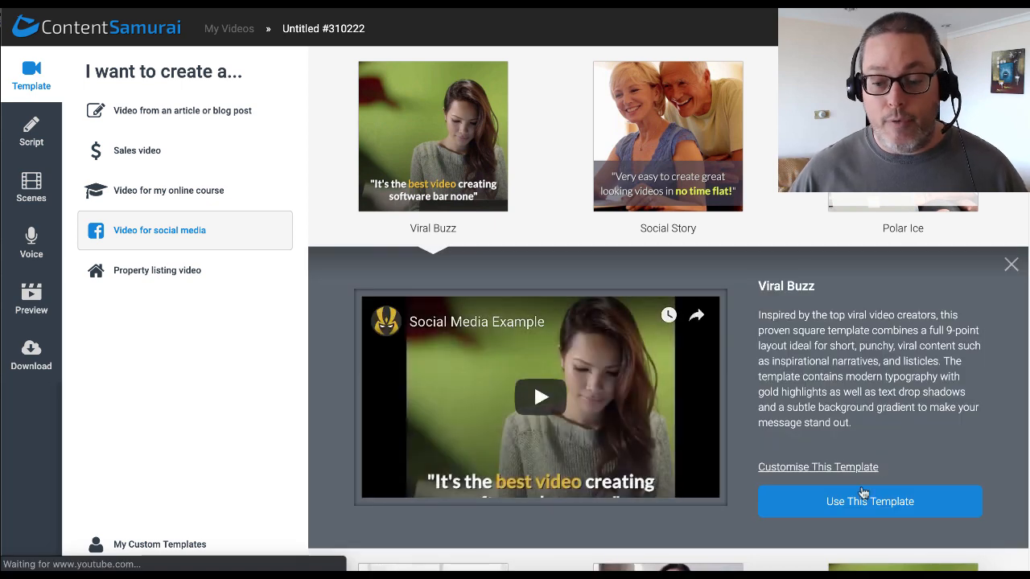
pyautogui.click(854, 502)
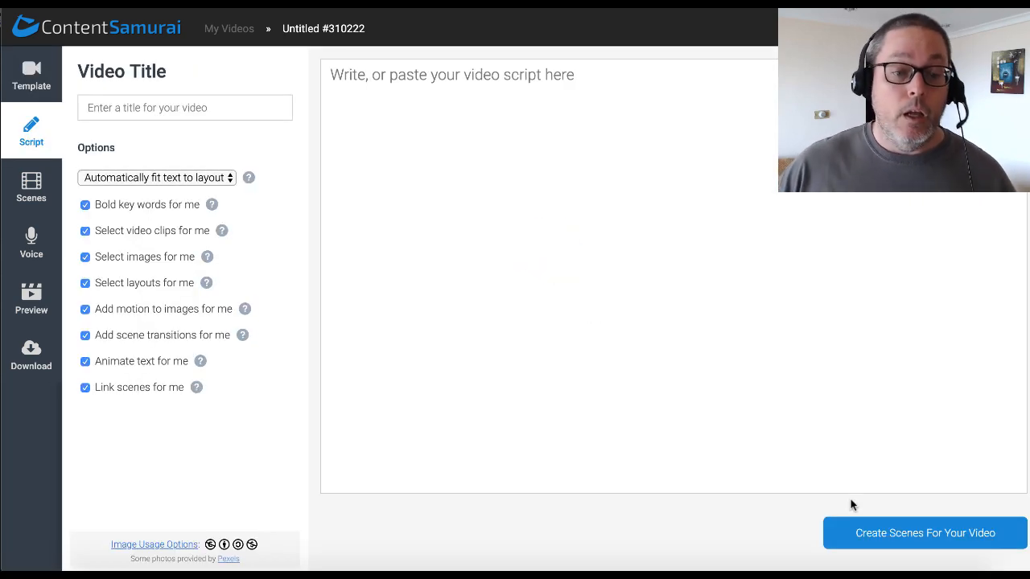
# Step: Title the video "go kart video 123"
pyautogui.click(134, 107)
pyautogui.write('go k')
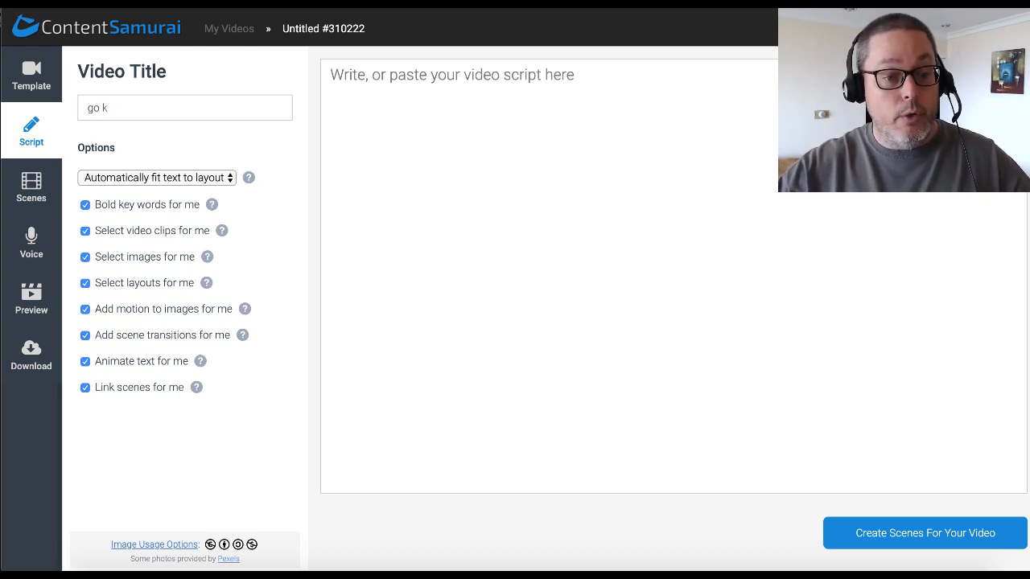
pyautogui.write('art vid')
pyautogui.press('BackSpace')
pyautogui.press('BackSpace')
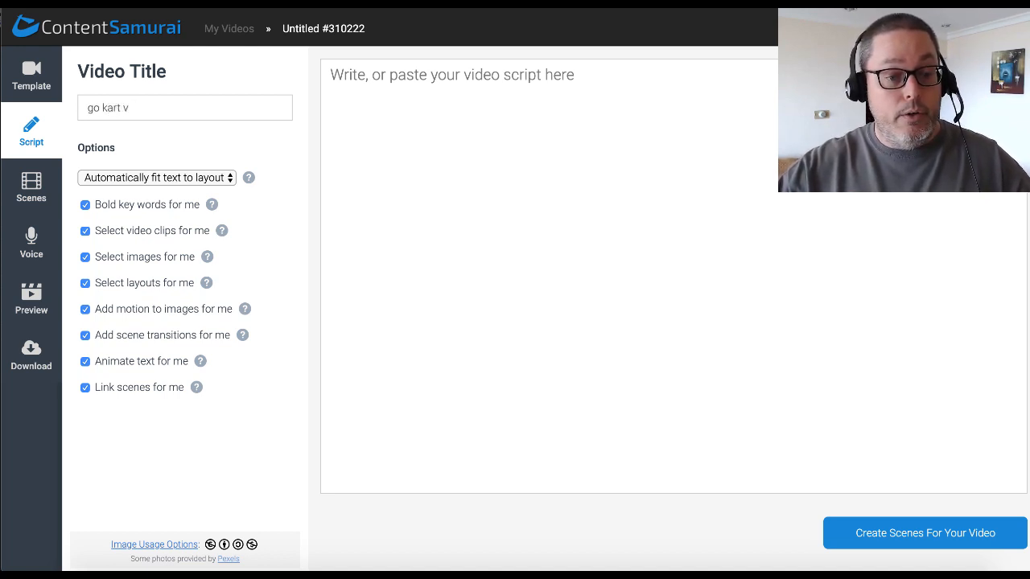
pyautogui.write('ideo 12')
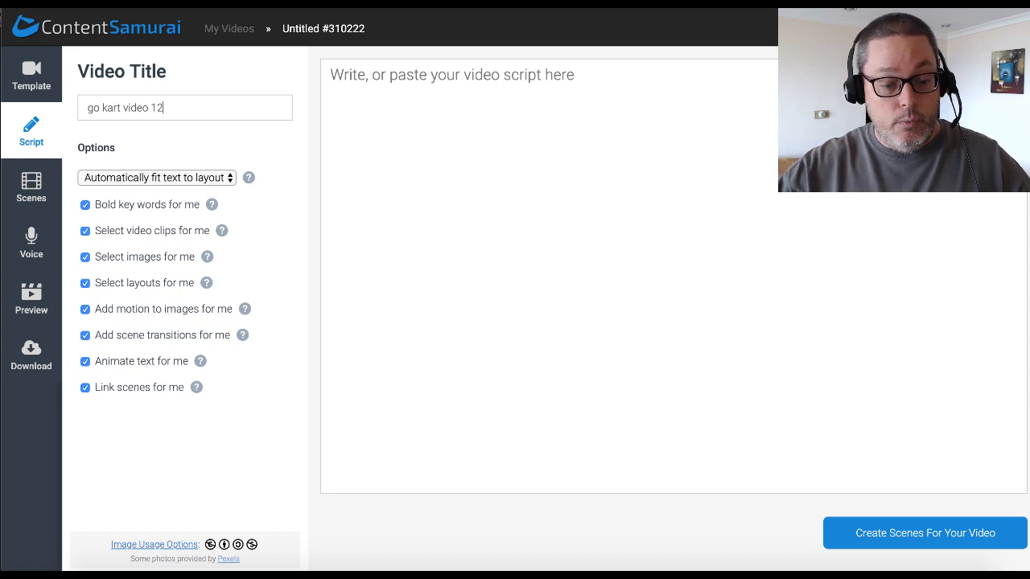
pyautogui.write('3')
# Step: Copy the ad text from the untitled BBEdit document into the video script, from "Largest Indoor Go Kart Track" to "GoKartWorld.com"
pyautogui.click(444, 89)
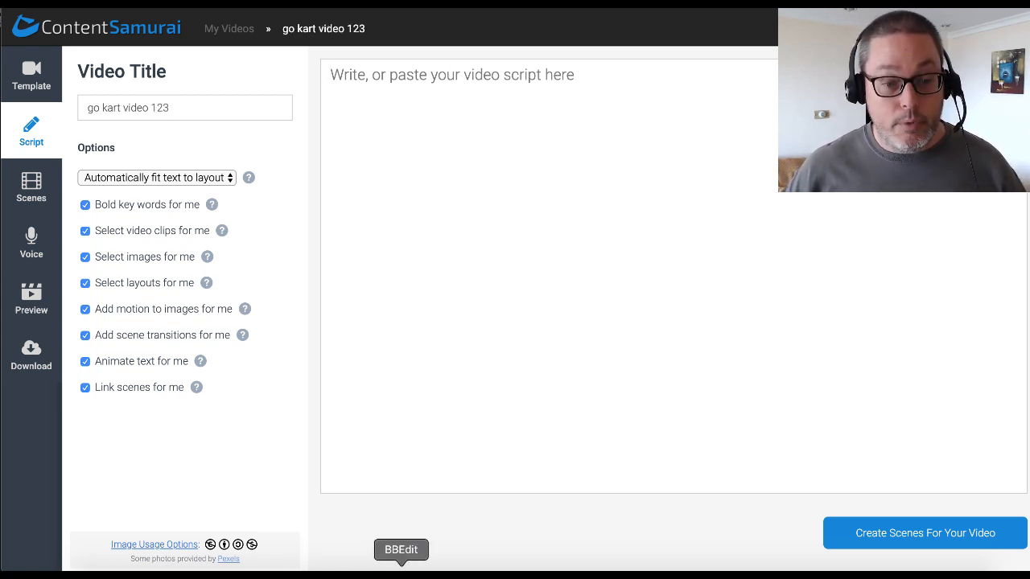
pyautogui.click(401, 568)
pyautogui.click(44, 30)
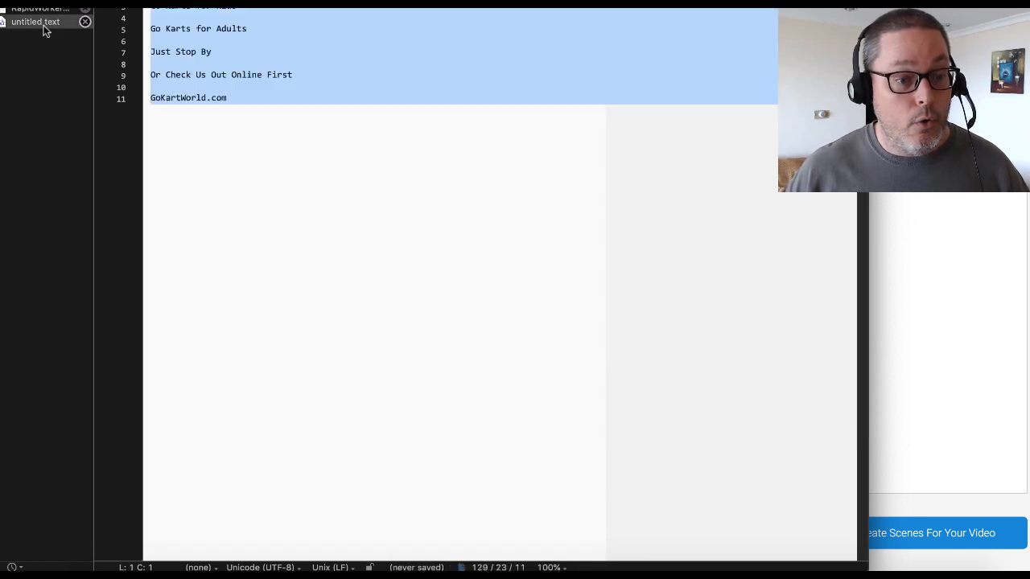
pyautogui.click(153, 18)
pyautogui.press('super+a')
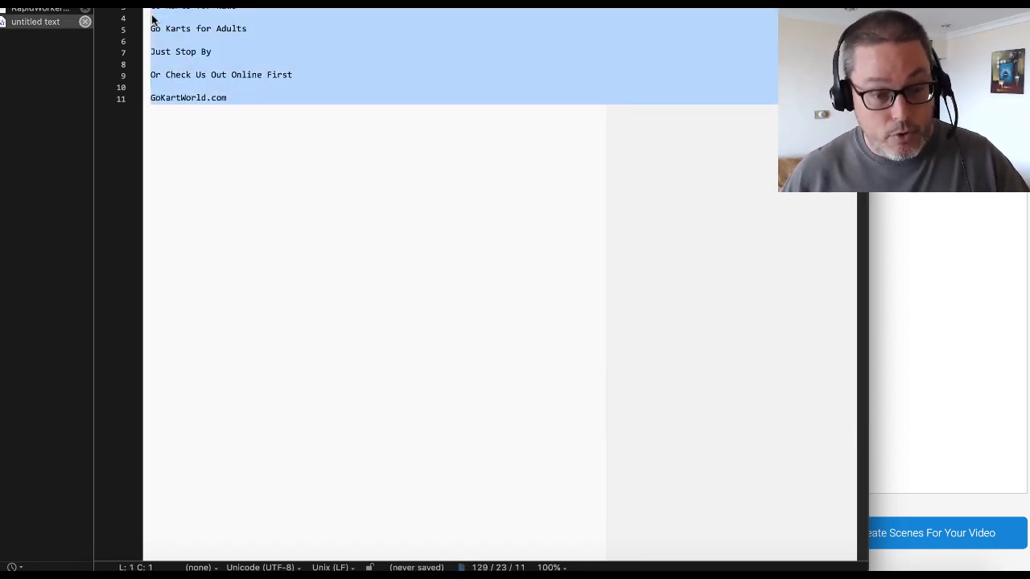
pyautogui.click(889, 324)
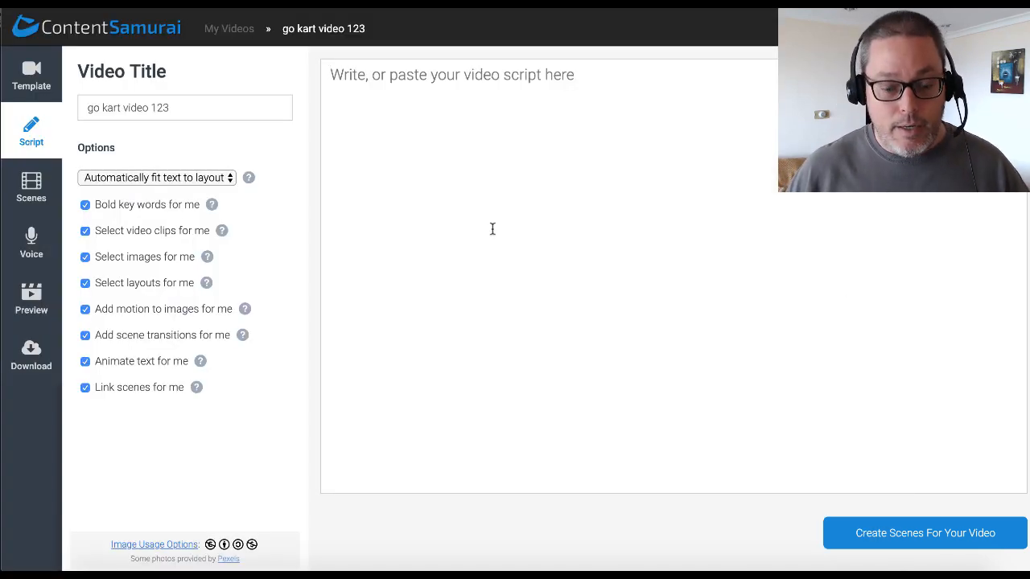
pyautogui.write('Largest Indoor Go Kart Track  Go Karts for Kids  Go Karts for Adults  Just Stop By  Or Check Us Out Online First  GoKartWorld.com')
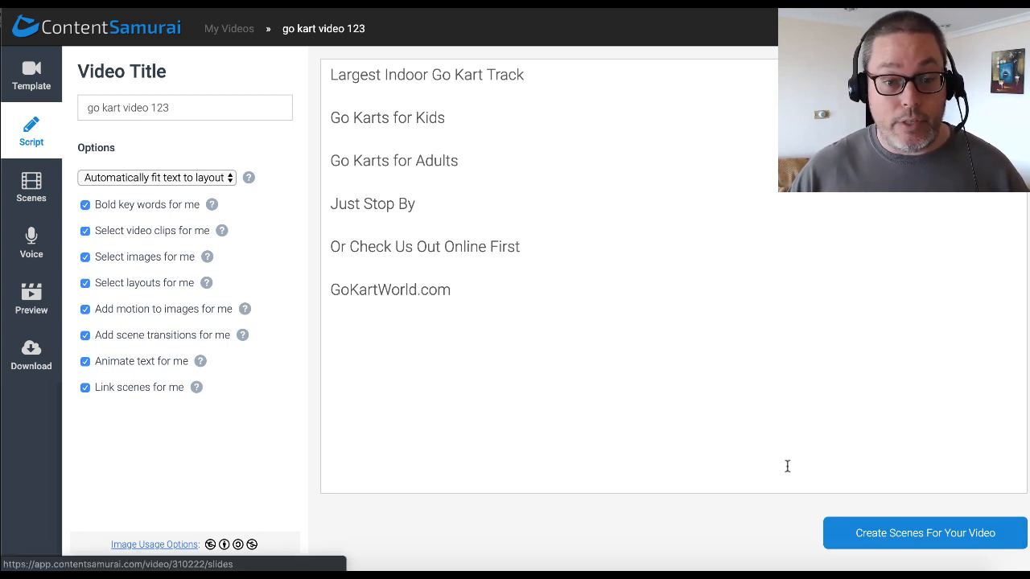
# Step: Create the scenes from the script and review them as far as the "Just Stop By" scene
pyautogui.click(869, 534)
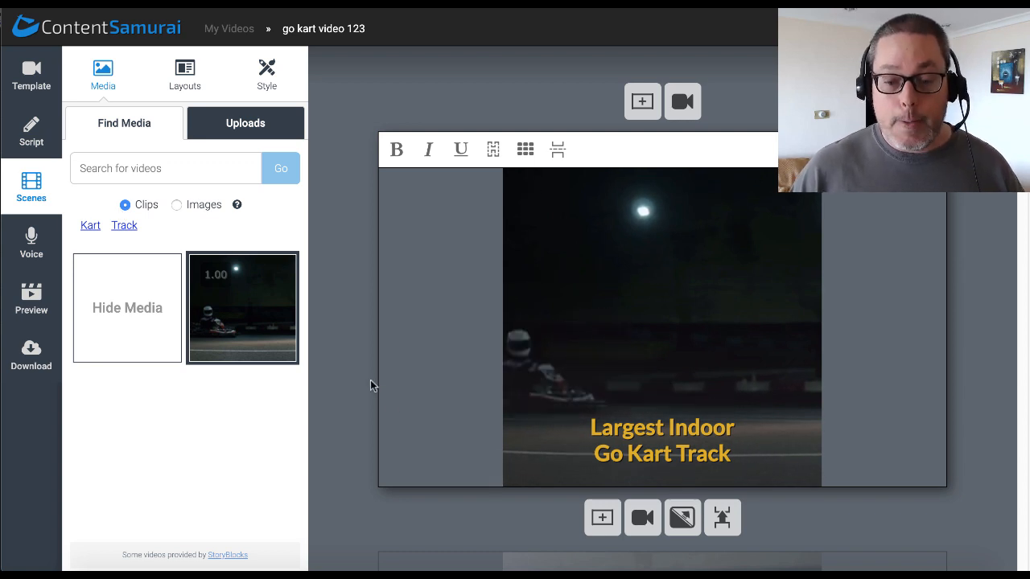
pyautogui.scroll(-1, 363, 429)
pyautogui.scroll(-5, 363, 430)
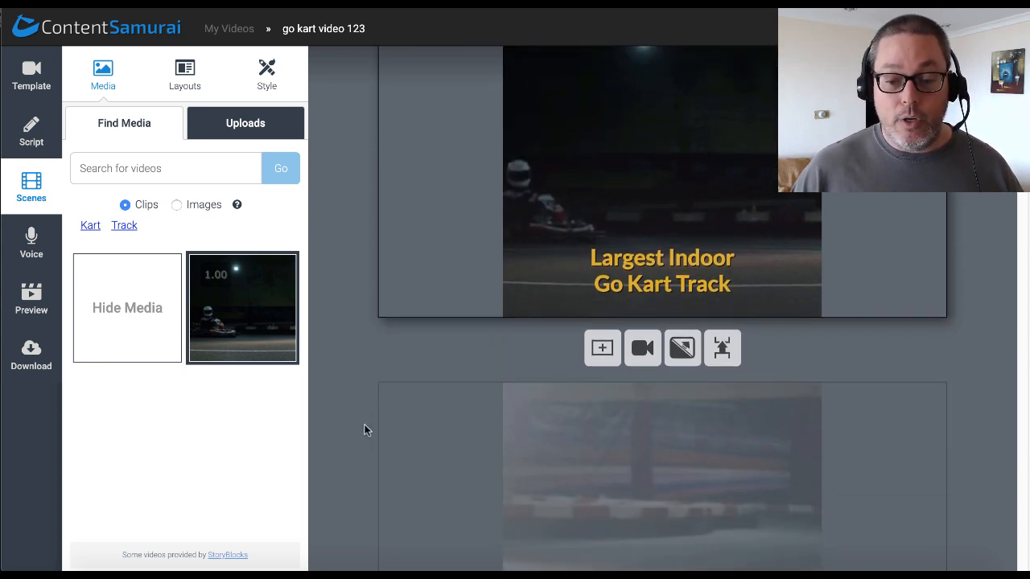
pyautogui.scroll(-10, 364, 425)
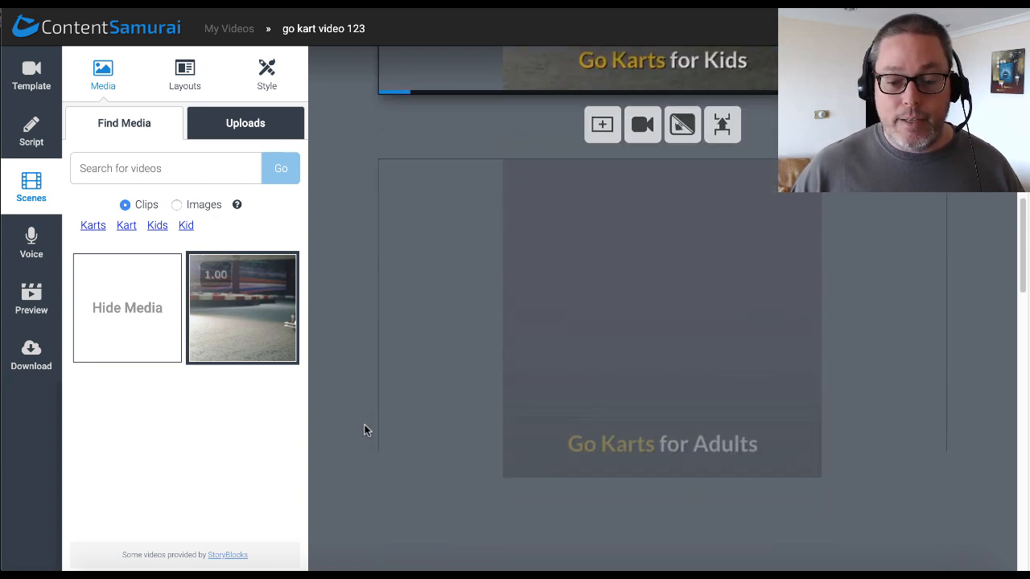
pyautogui.scroll(-4, 363, 430)
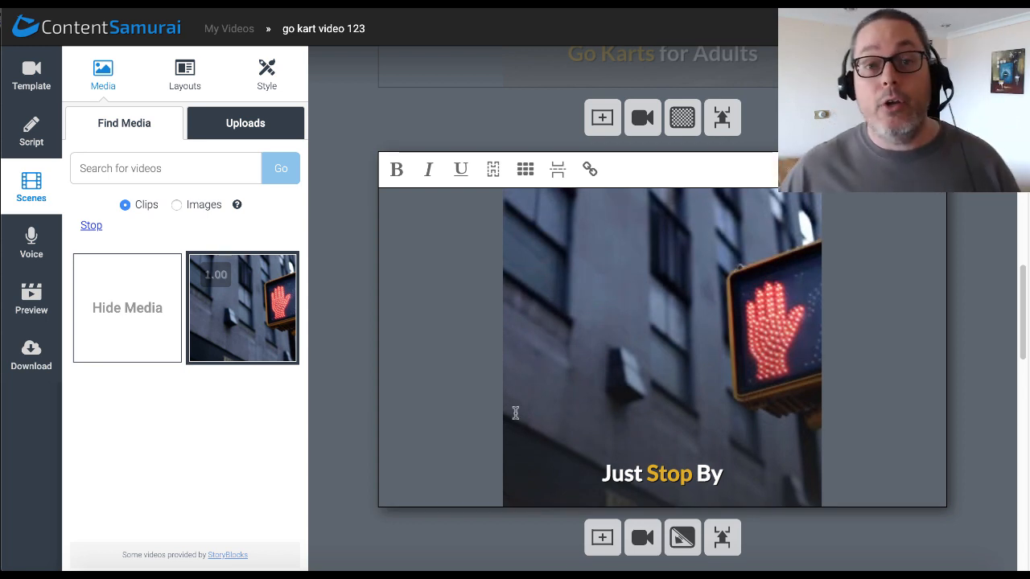
# Step: Search the video clips for "Stop" and browse alternatives for the "Just Stop By" scene
pyautogui.click(111, 168)
pyautogui.write('stop')
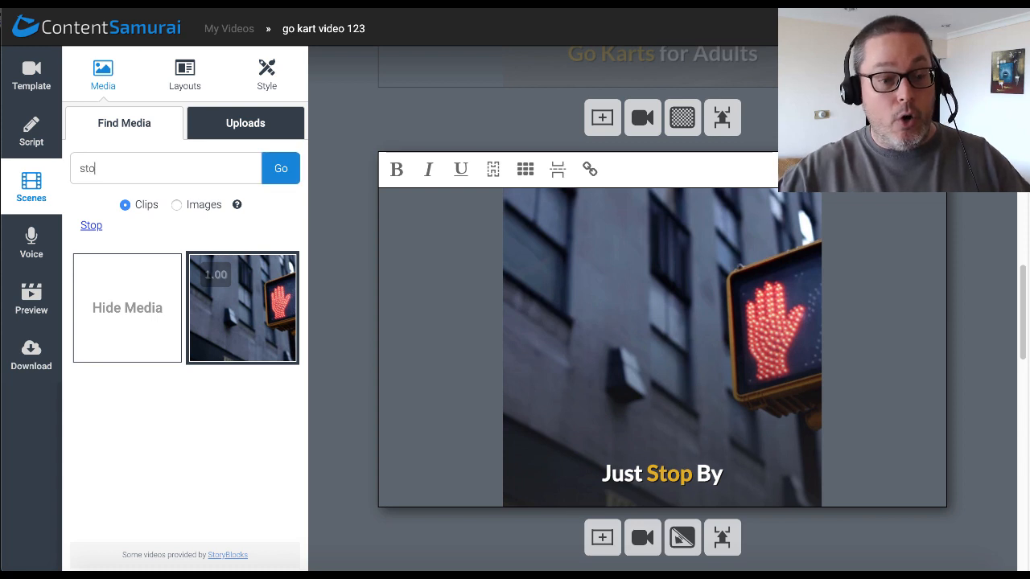
pyautogui.click(90, 226)
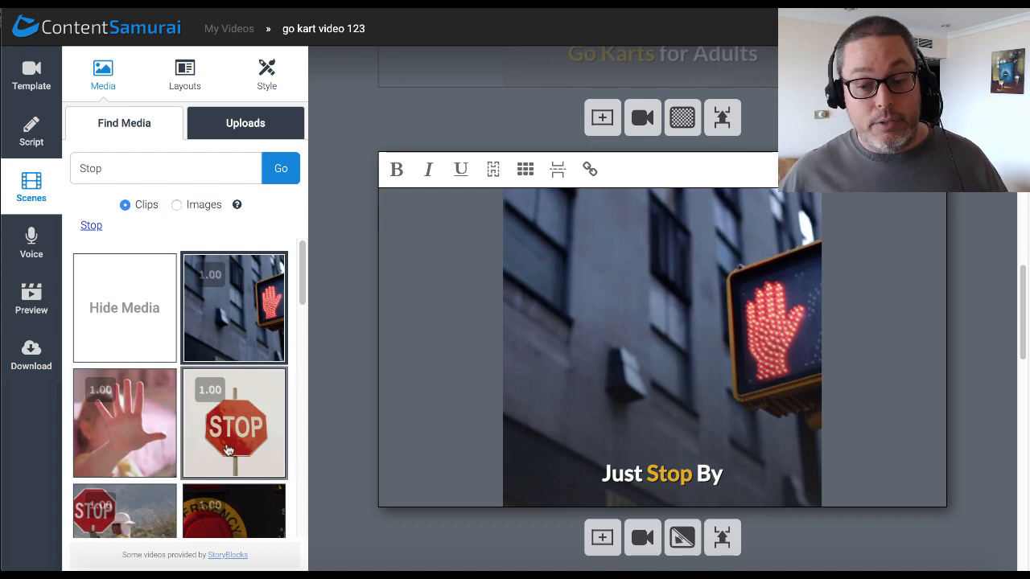
pyautogui.scroll(-5, 229, 450)
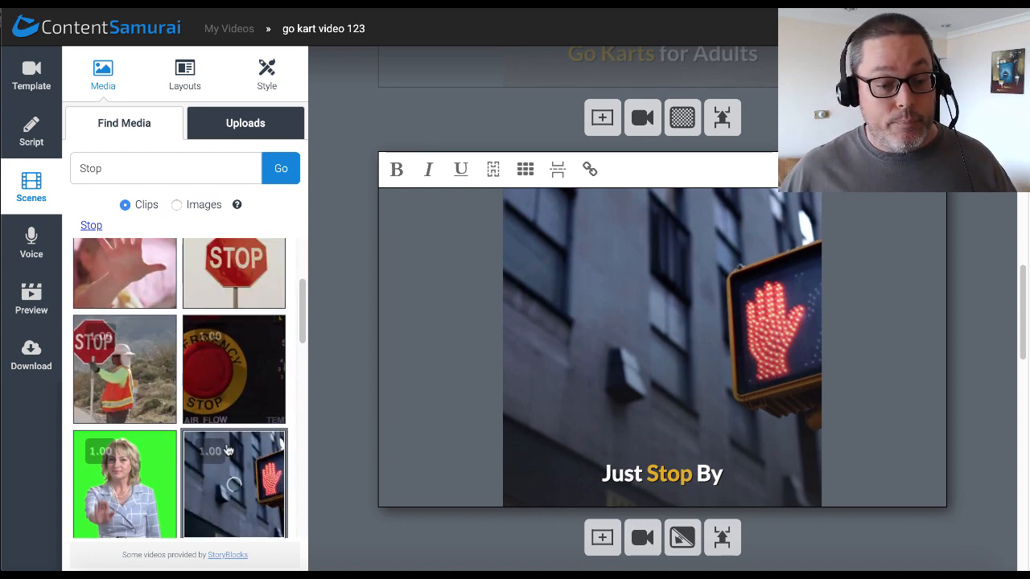
pyautogui.scroll(7, 228, 450)
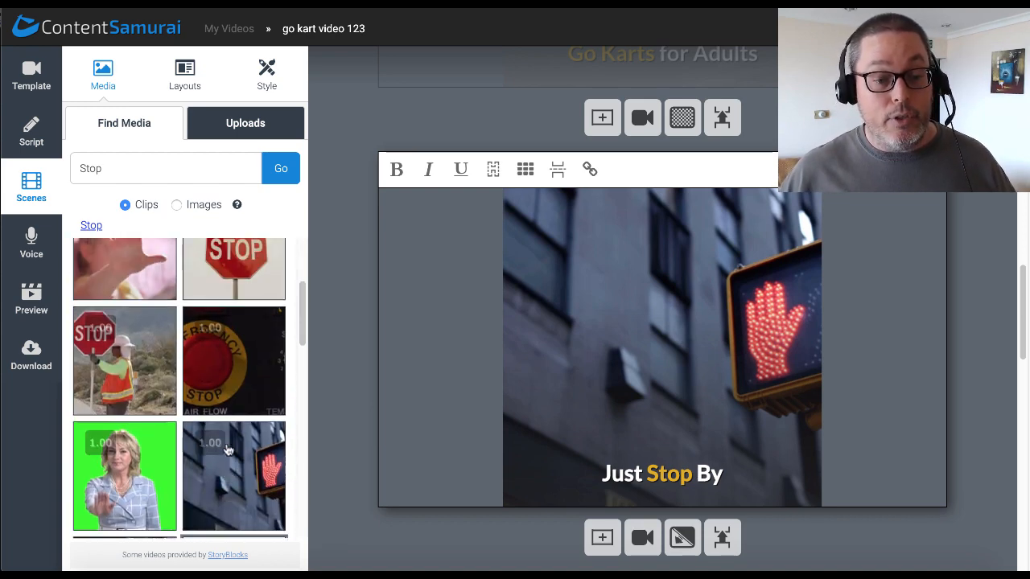
# Step: Check the uploaded clips and images for the "Just Stop By" scene, and return to the media search
pyautogui.click(232, 127)
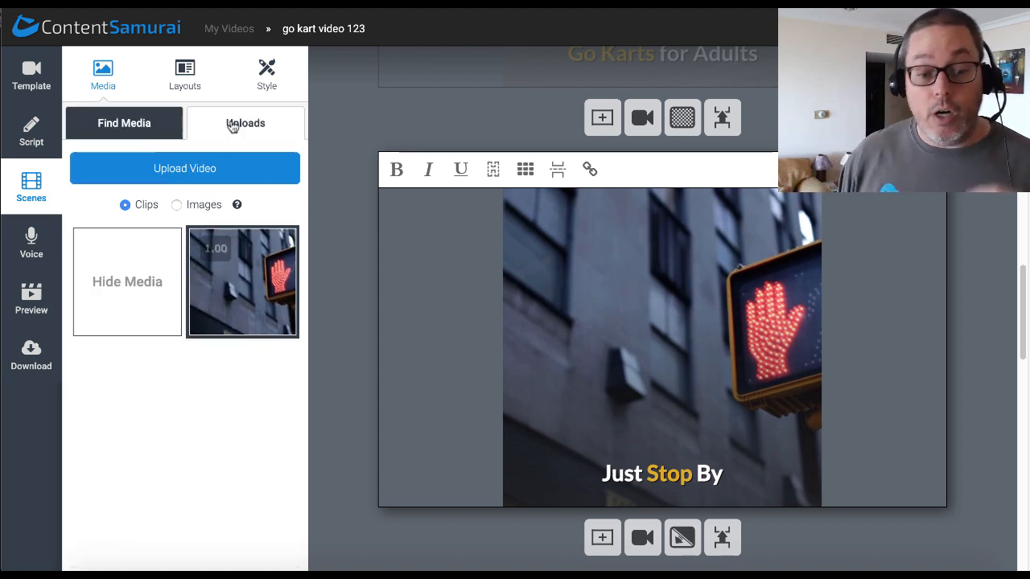
pyautogui.click(177, 206)
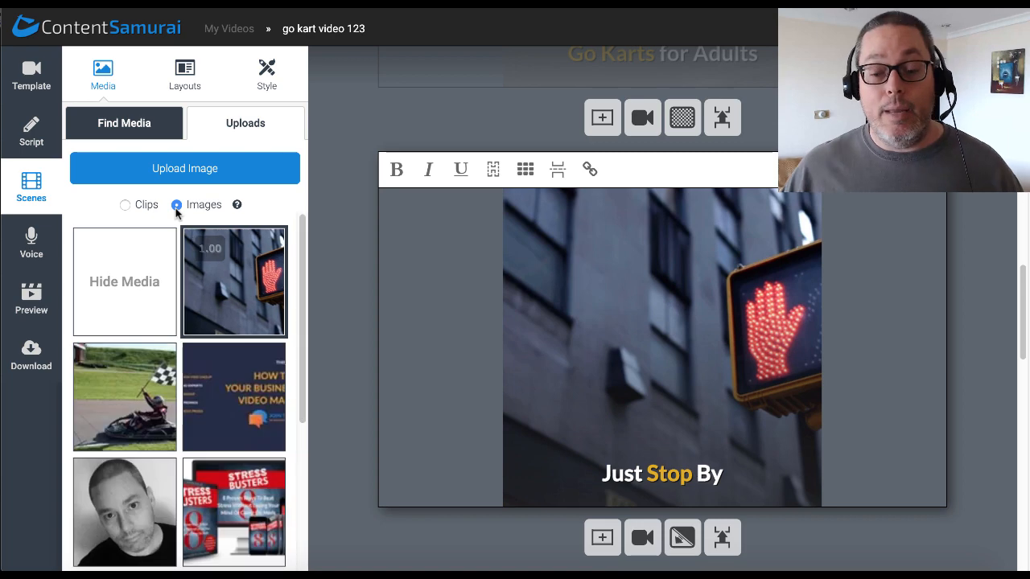
pyautogui.click(125, 205)
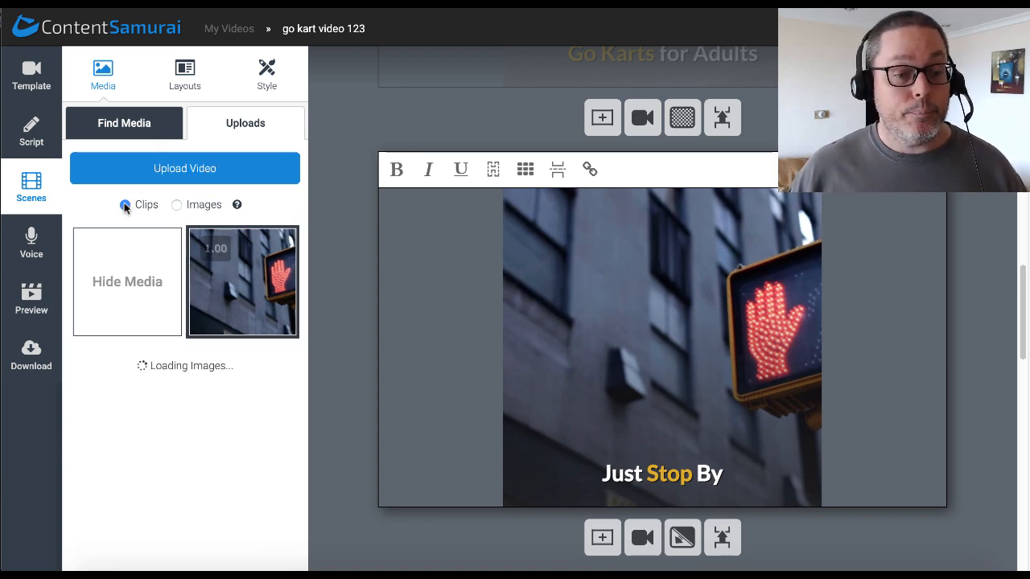
pyautogui.click(124, 123)
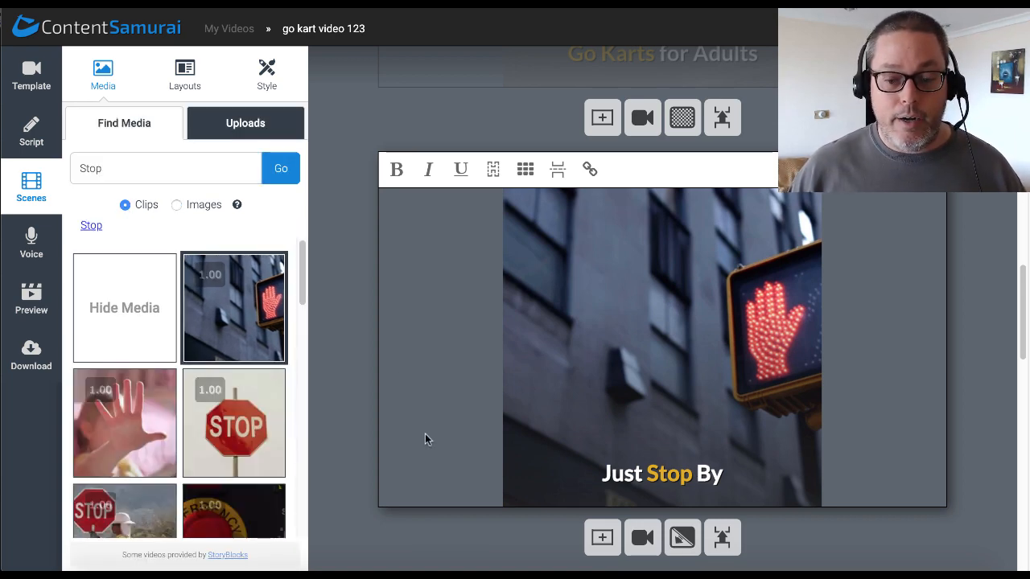
# Step: Review the remaining scenes through "GoKartWorld.com" and proceed to the video's voice track options
pyautogui.scroll(-7, 425, 434)
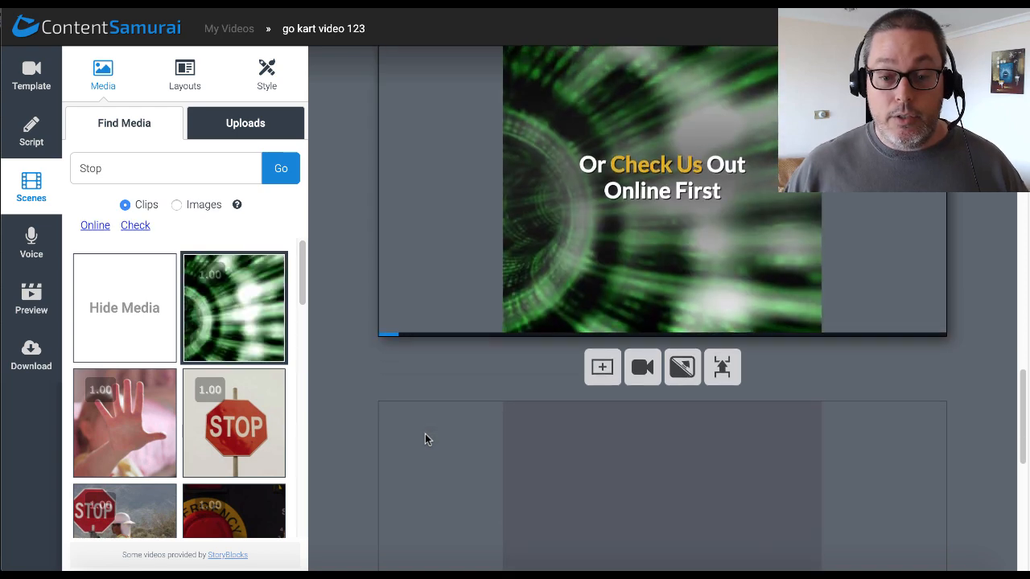
pyautogui.scroll(-4, 425, 433)
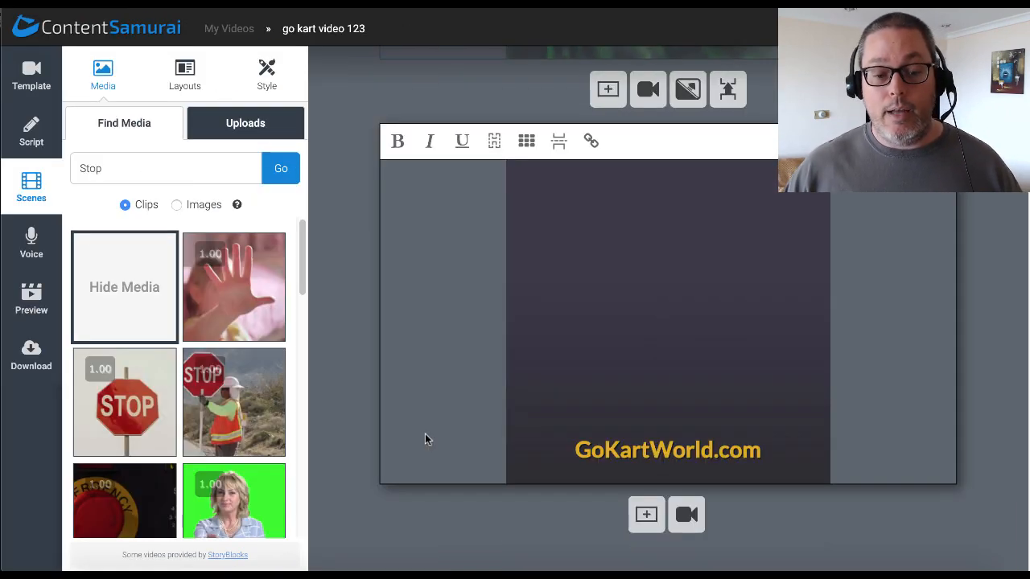
pyautogui.scroll(-3, 415, 496)
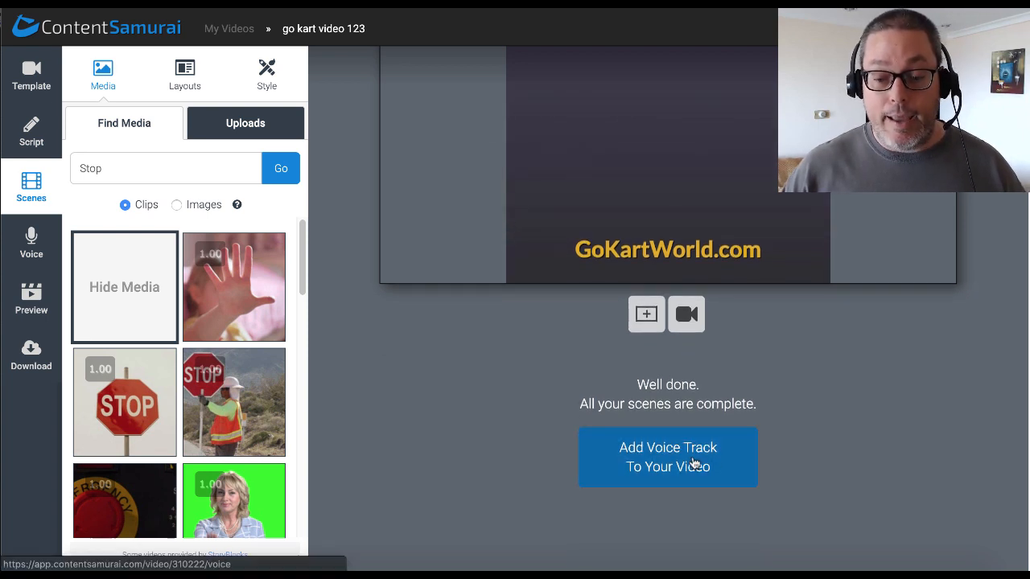
pyautogui.click(694, 460)
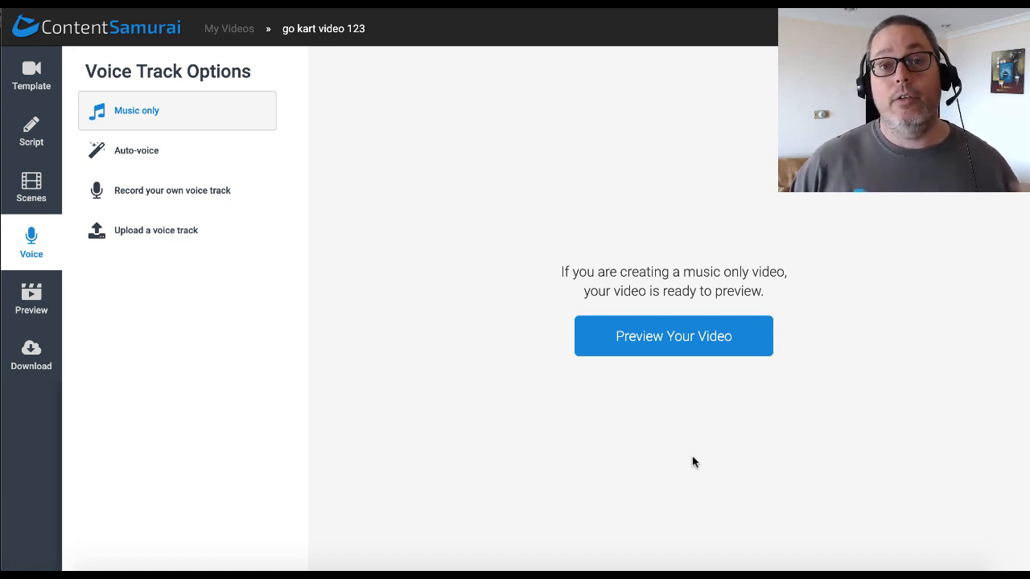
# Step: Look at the available Auto-voice styles and set the voice track back to Music only
pyautogui.click(158, 157)
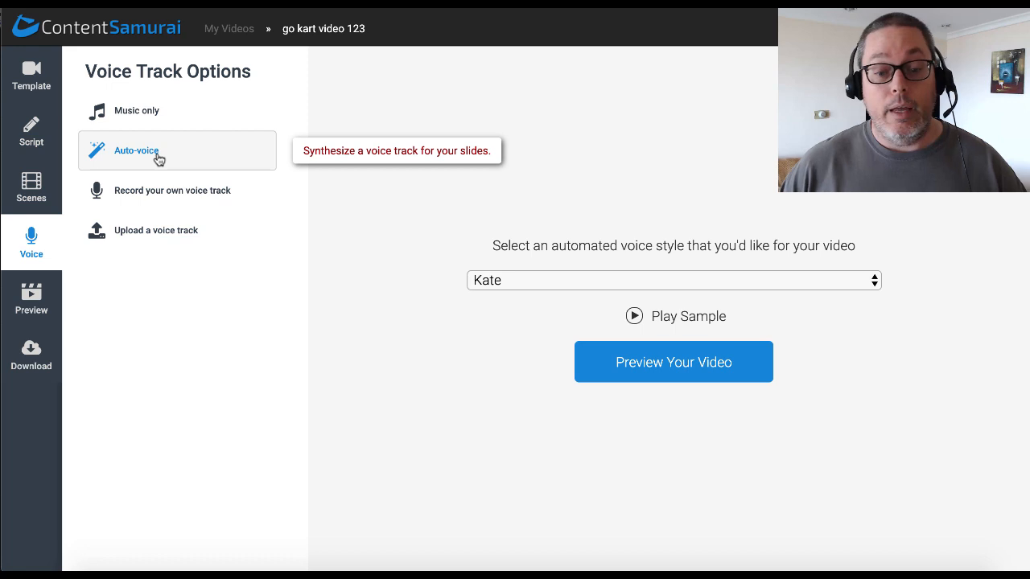
pyautogui.click(489, 281)
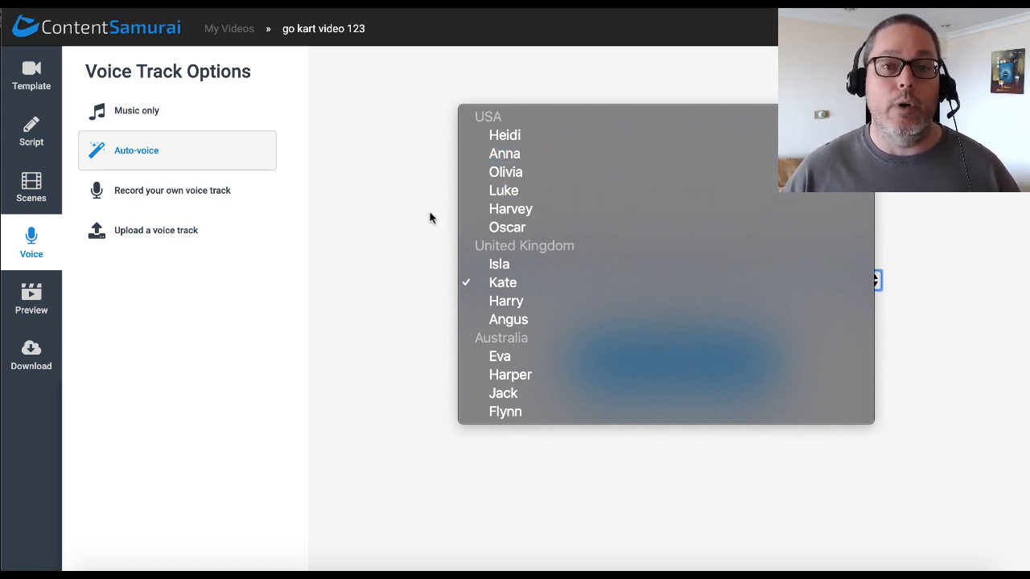
pyautogui.click(383, 350)
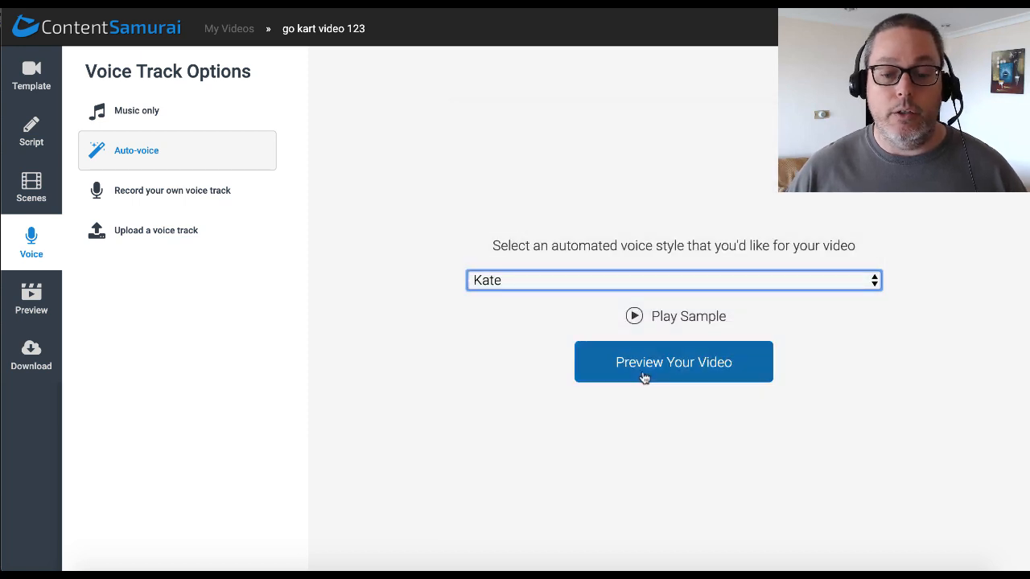
pyautogui.click(150, 117)
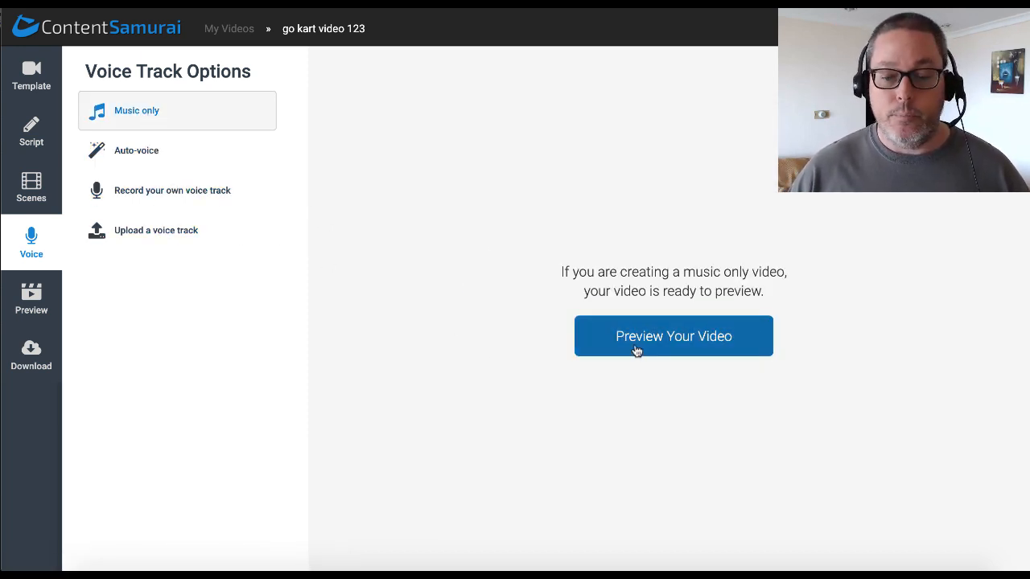
# Step: Look at the option for uploading a pre-recorded voice track, and set the voice track back to Music only
pyautogui.click(201, 234)
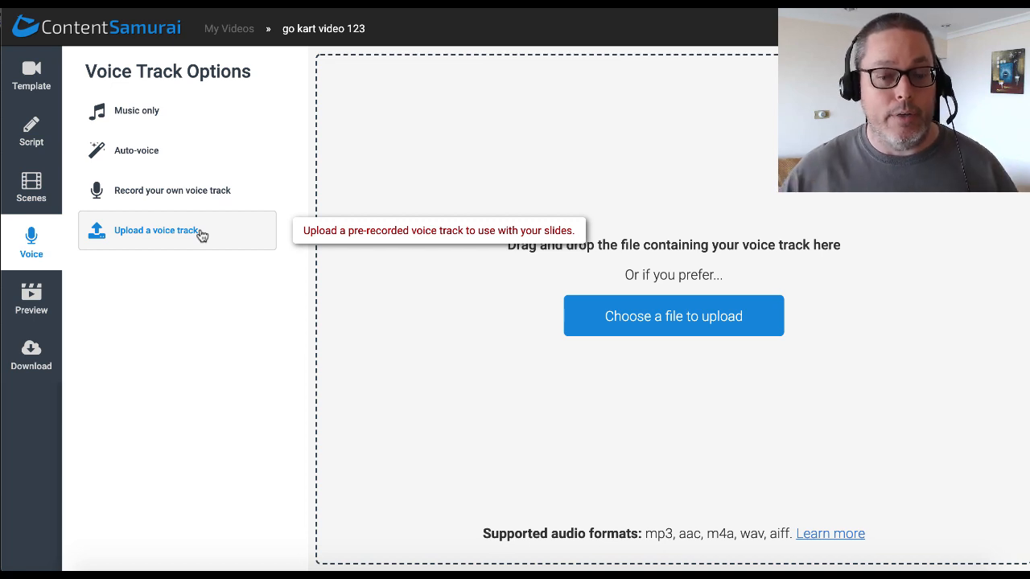
pyautogui.click(159, 115)
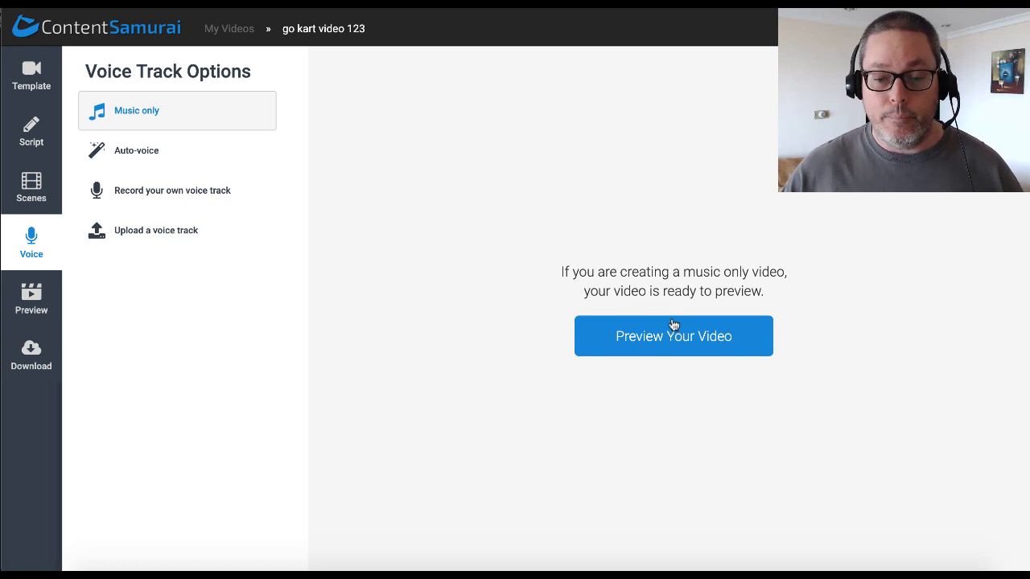
# Step: Play the preview of the music-only video, accept it, and generate the final video
pyautogui.click(666, 351)
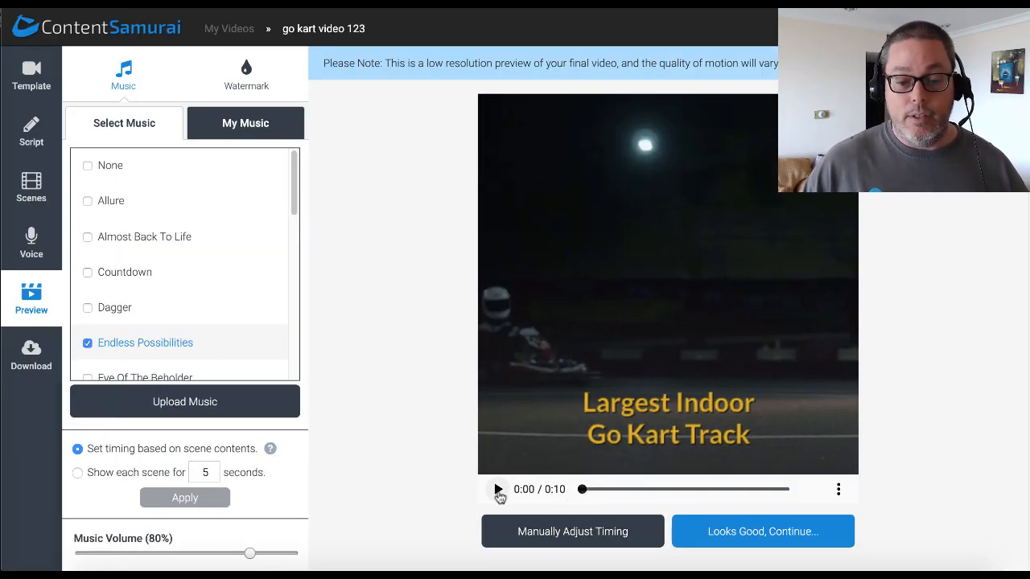
pyautogui.click(498, 490)
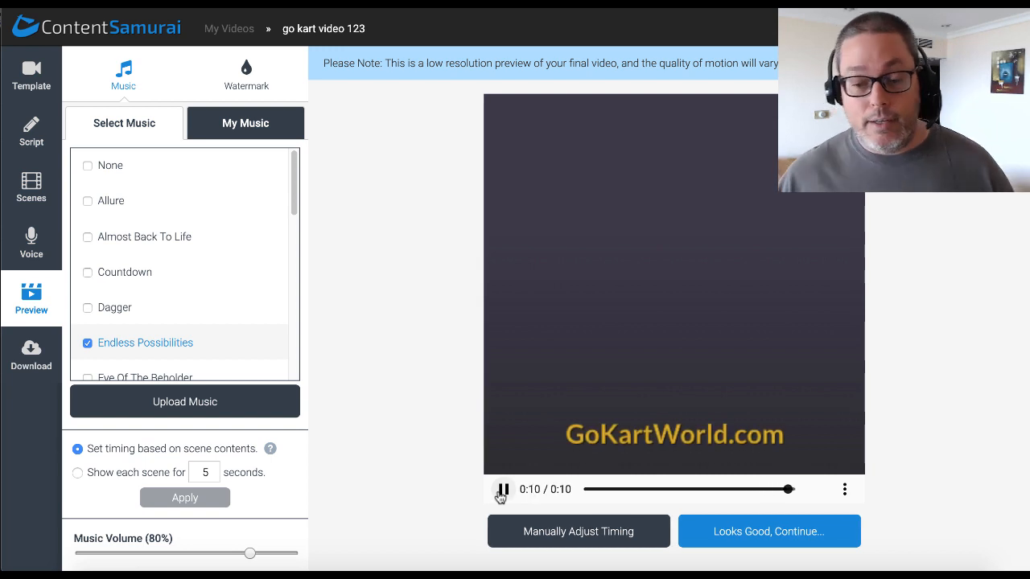
pyautogui.click(758, 536)
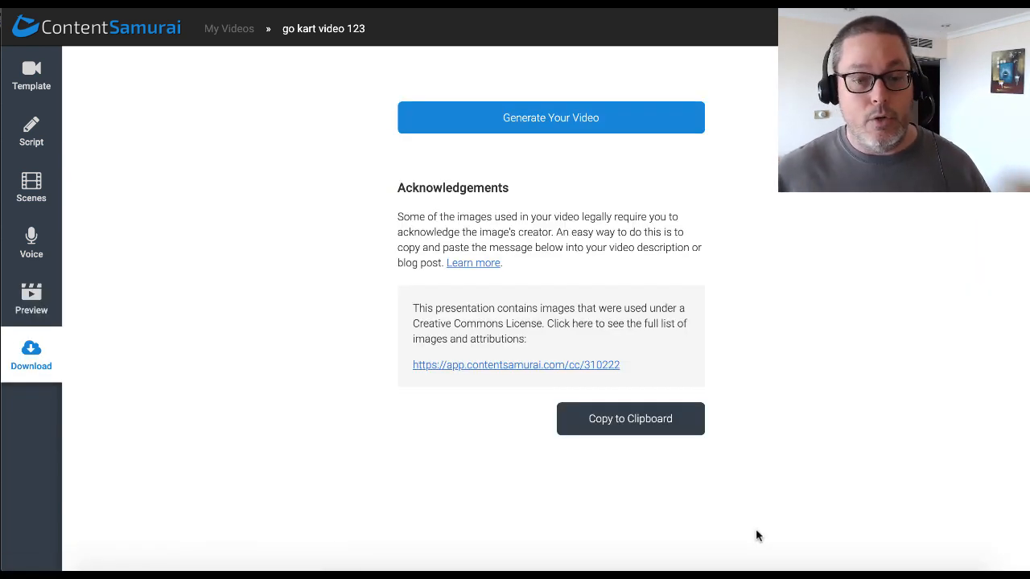
pyautogui.click(511, 116)
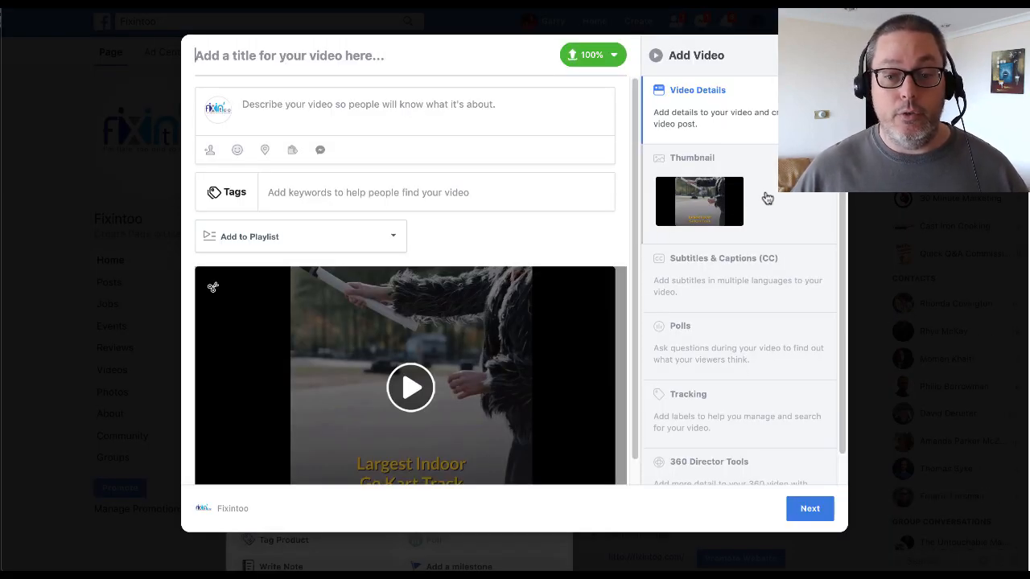
# Step: Keep the Facebook video upload session open, and examine the ubersimpleseo.com video post on the 30 Minute Marketing page
pyautogui.click(833, 55)
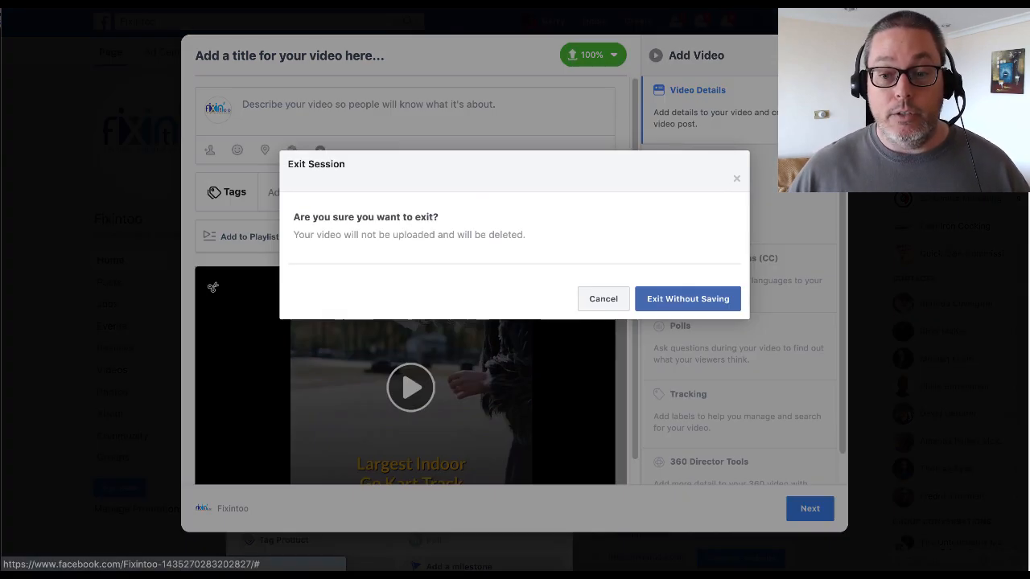
pyautogui.click(609, 303)
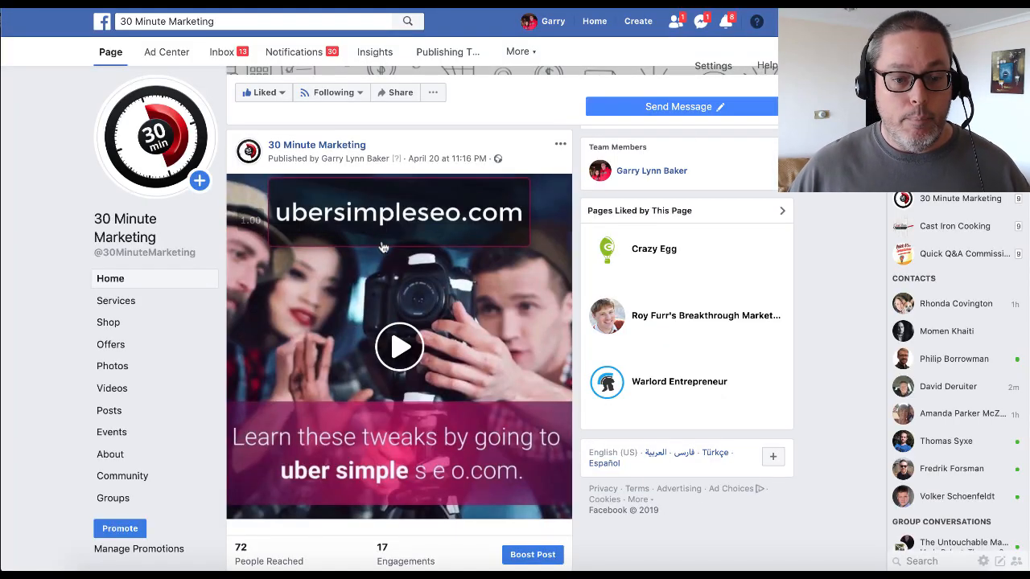
pyautogui.scroll(-15, 383, 247)
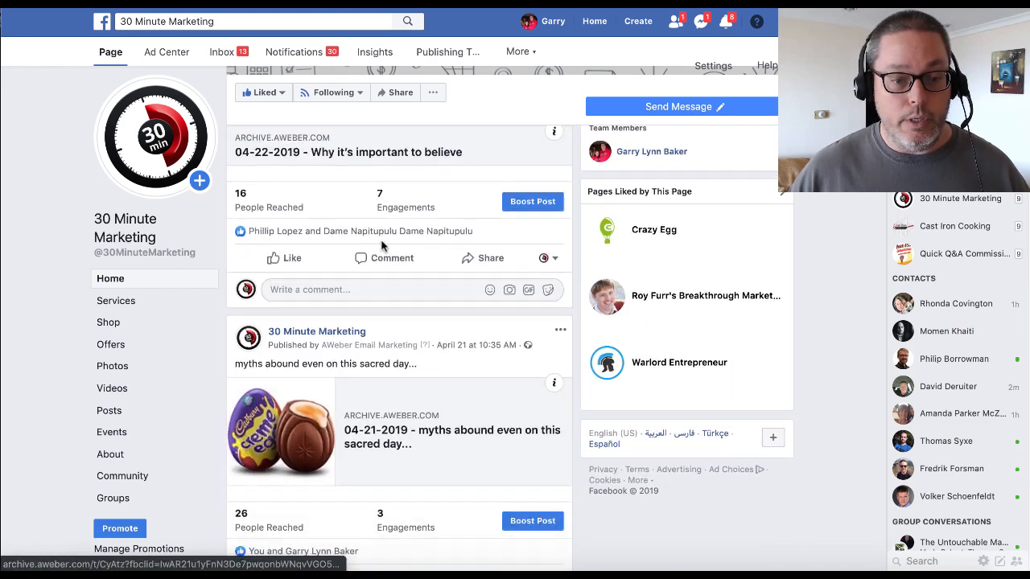
pyautogui.scroll(-7, 383, 247)
pyautogui.scroll(2, 383, 247)
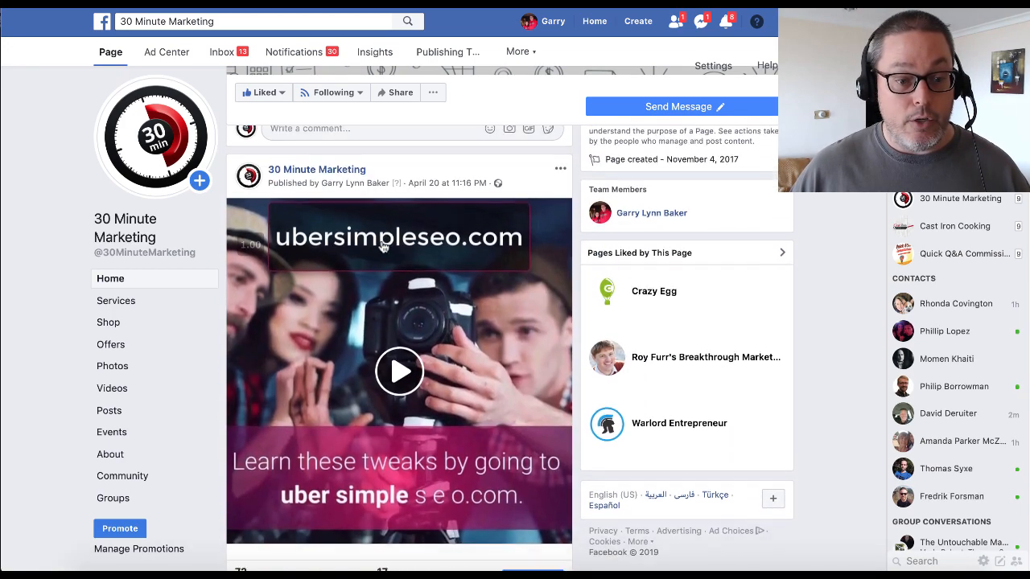
pyautogui.scroll(-1, 382, 247)
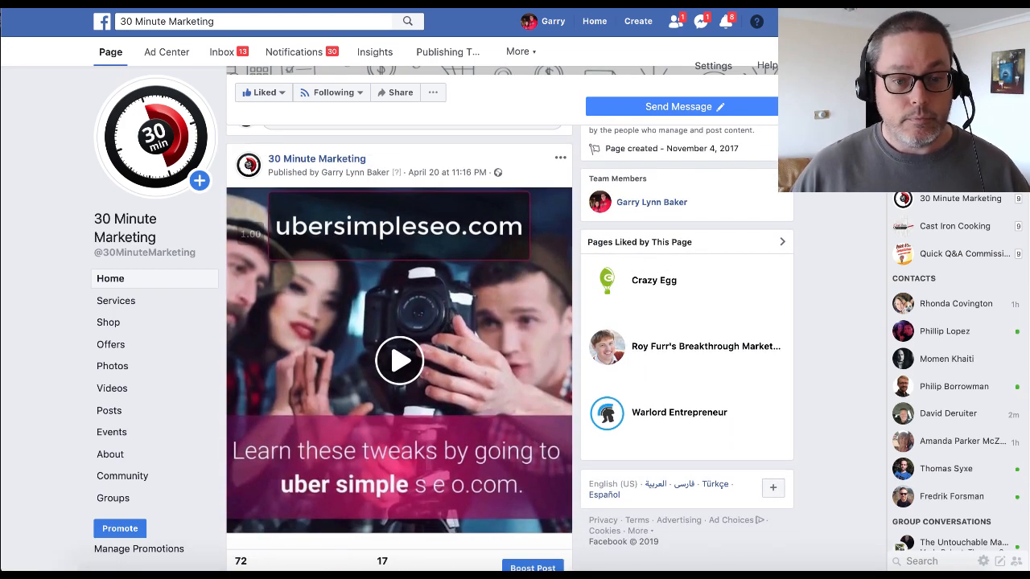
pyautogui.hotkey('ctrl', 't')
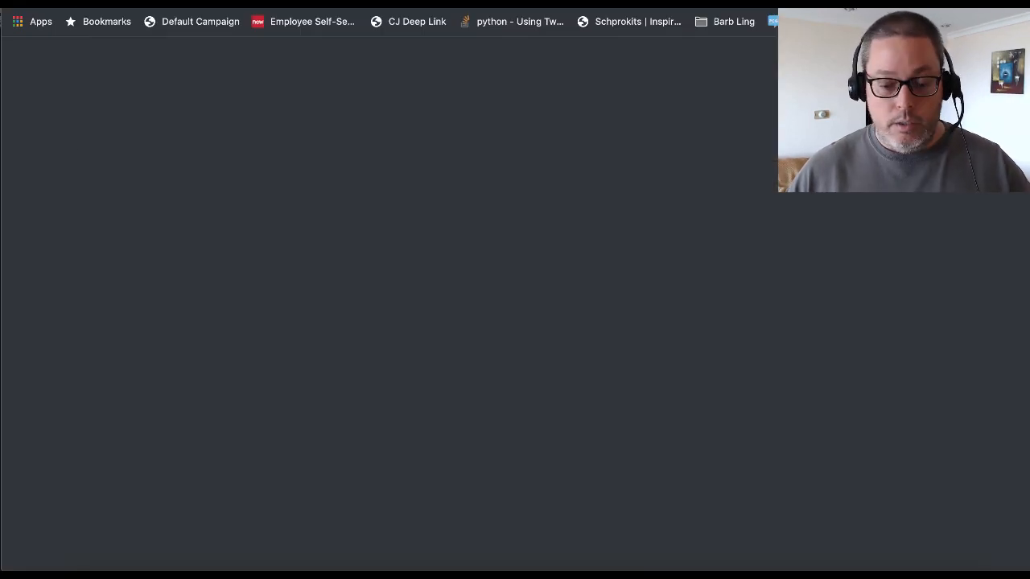
pyautogui.write('https://www.facebook.com/30MinuteMarketing/')
pyautogui.press('Return')
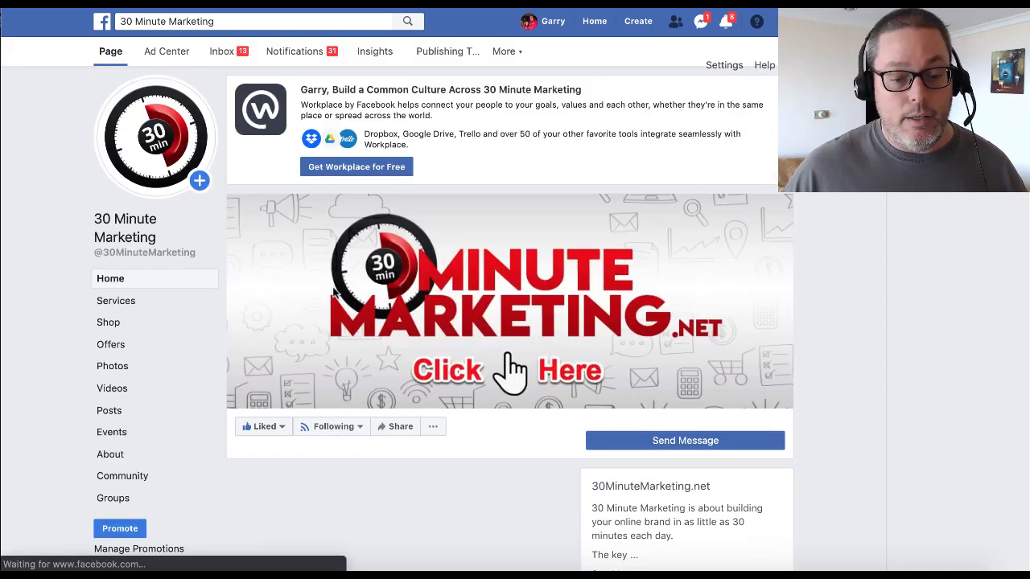
pyautogui.scroll(-1, 332, 286)
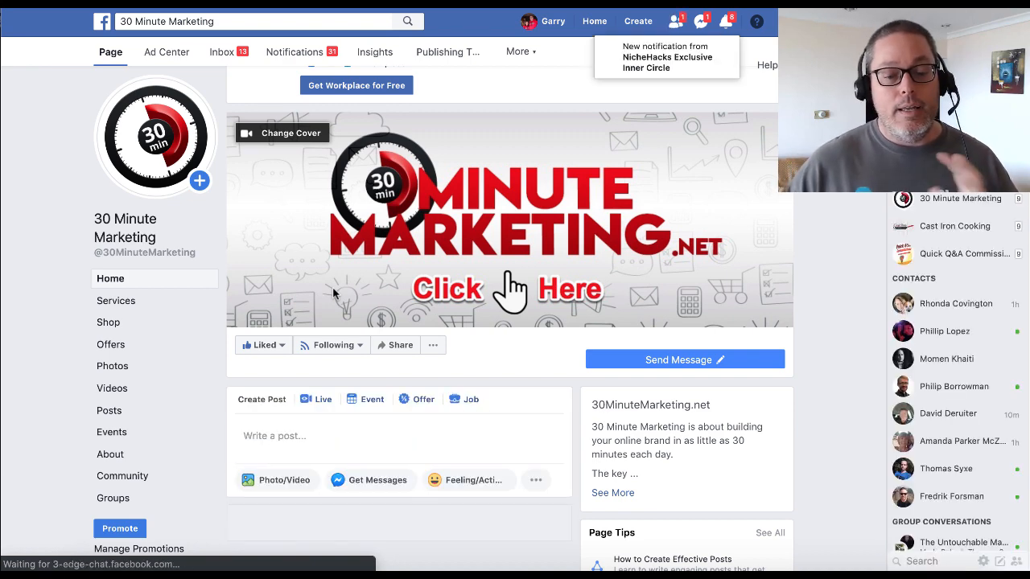
pyautogui.scroll(-1, 379, 427)
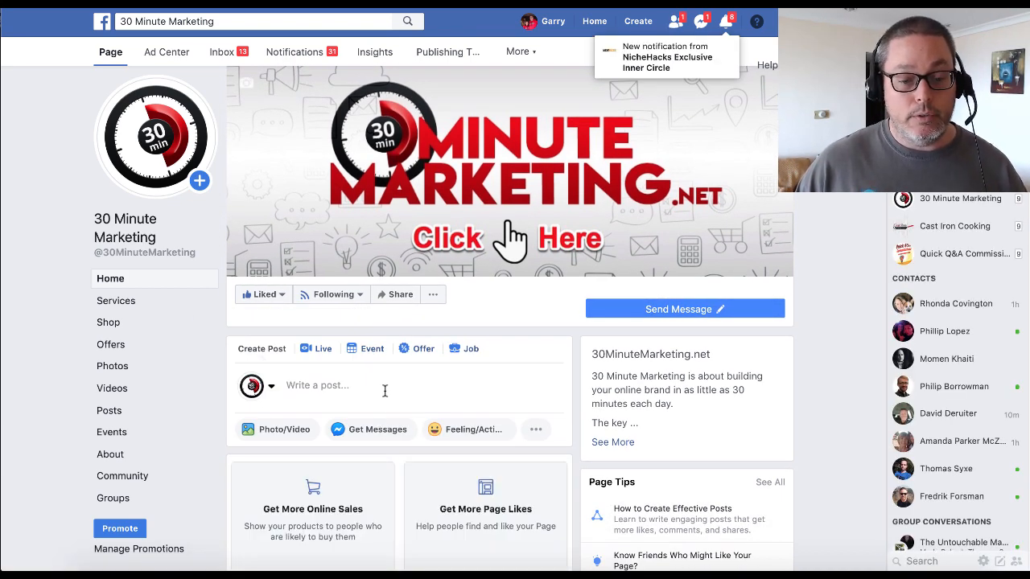
# Step: Start a new page post and upload the video go-kart-test-ad-with-thumb.mp4 from Downloads to it
pyautogui.click(385, 390)
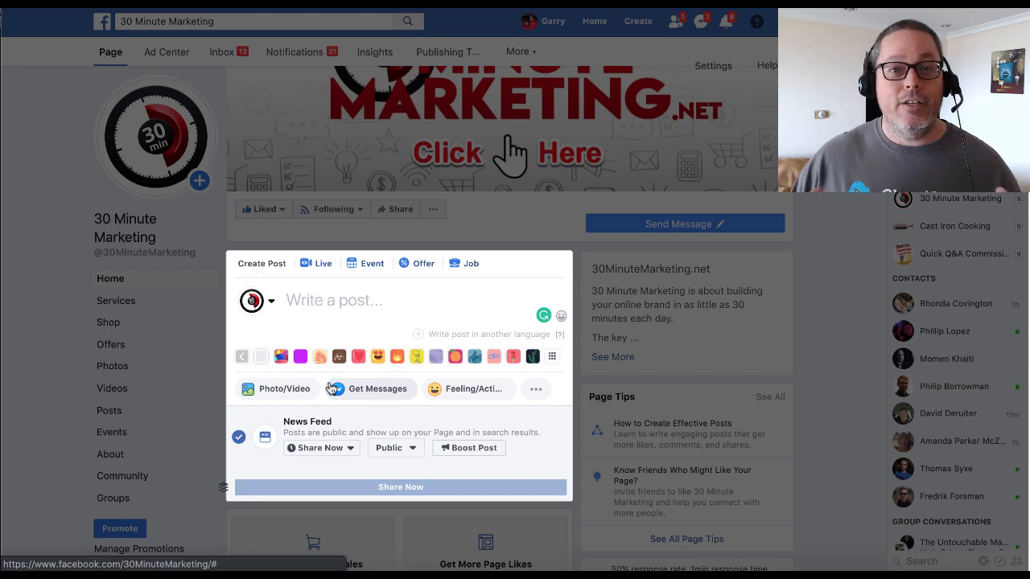
pyautogui.click(295, 390)
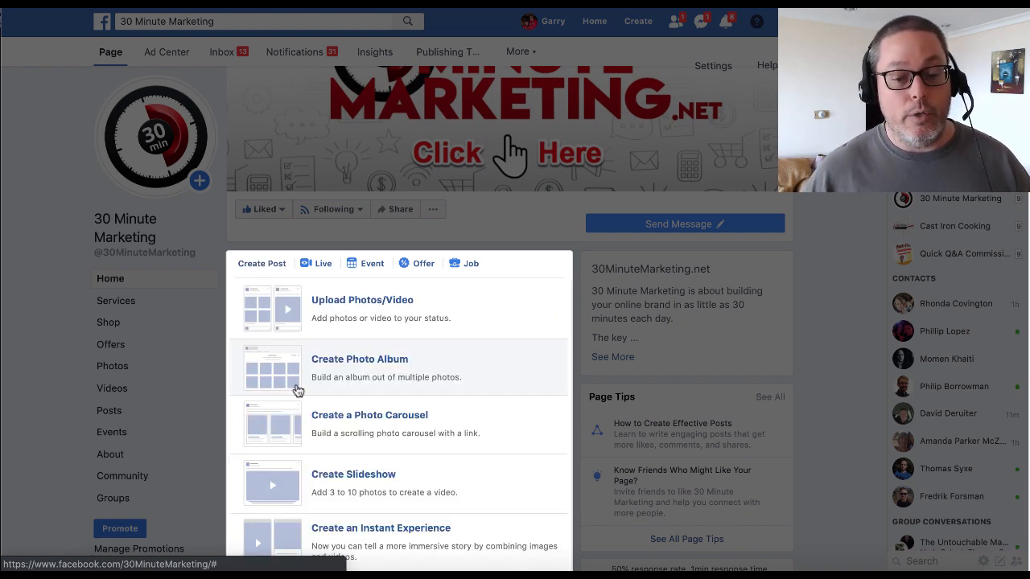
pyautogui.click(360, 309)
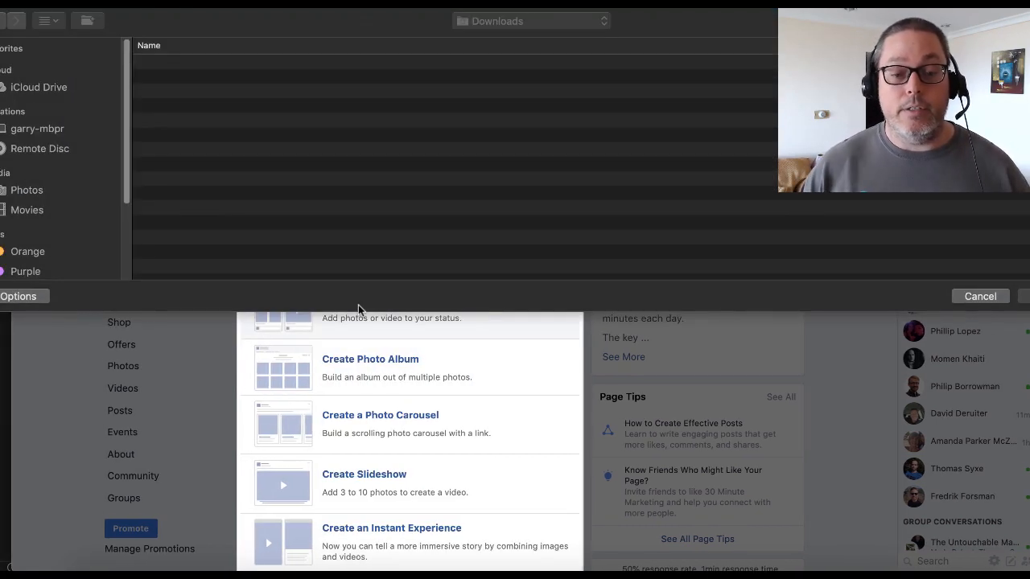
pyautogui.click(235, 65)
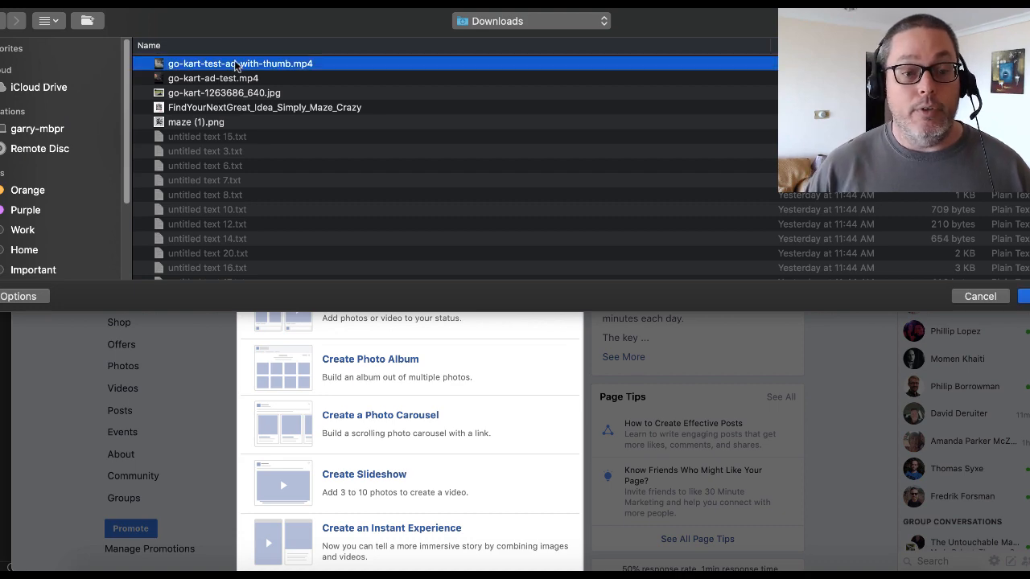
pyautogui.press('Return')
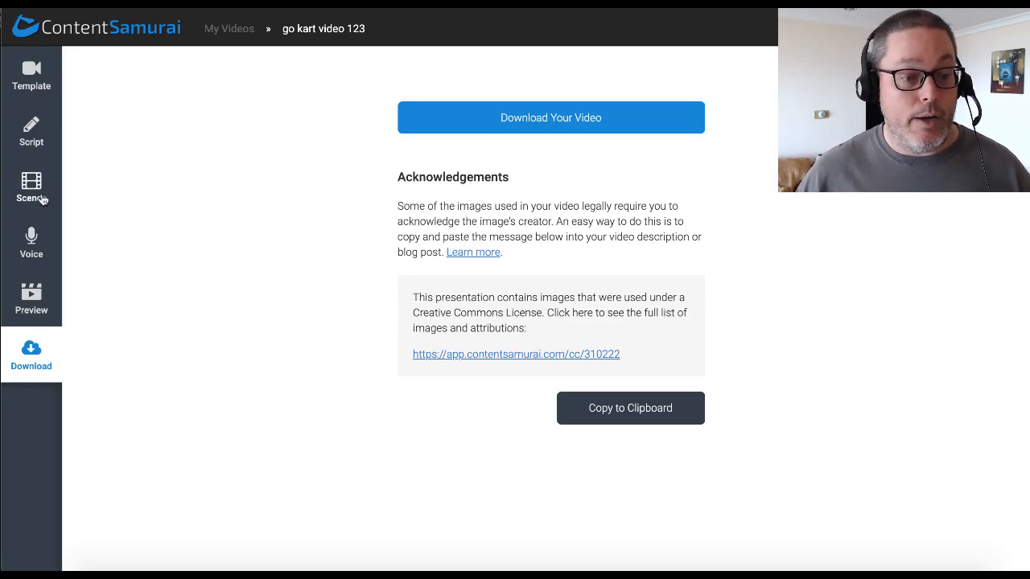
# Step: Switch to Content Samurai, highlight the GoKartWorld.com line in the script, and check the video details in the Facebook upload
pyautogui.click(33, 143)
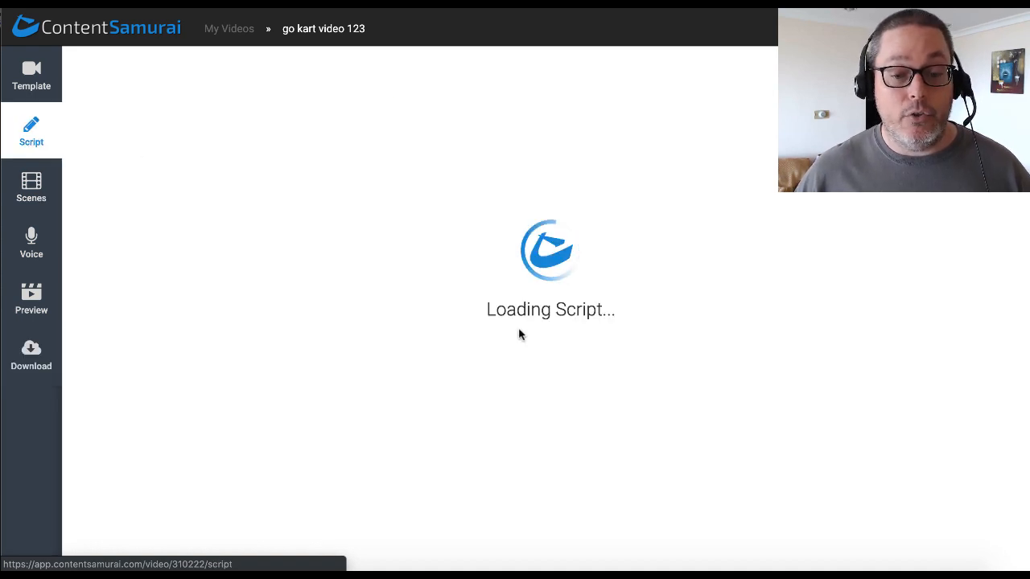
pyautogui.moveTo(473, 298); pyautogui.dragTo(371, 294)
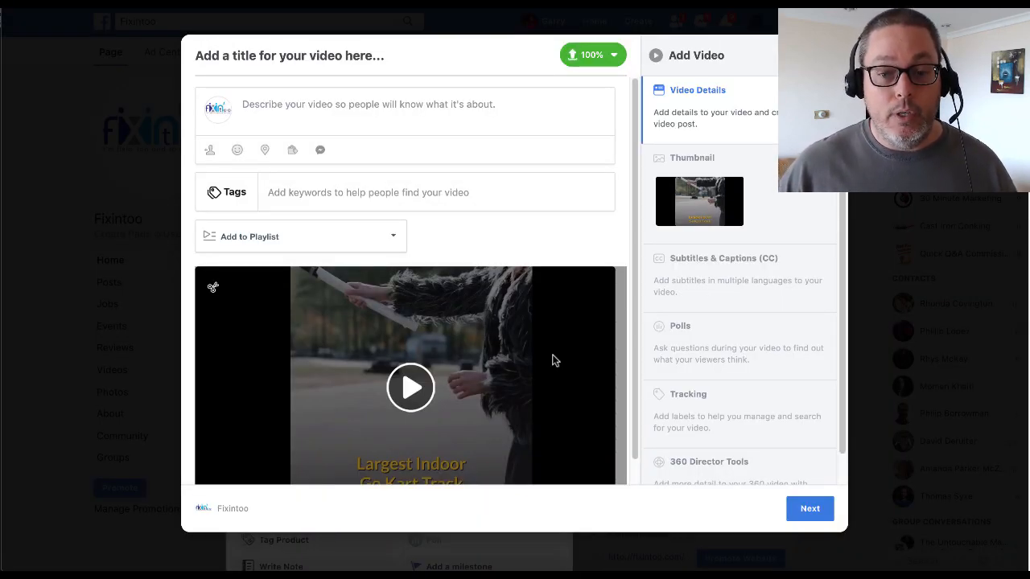
pyautogui.scroll(-1, 554, 360)
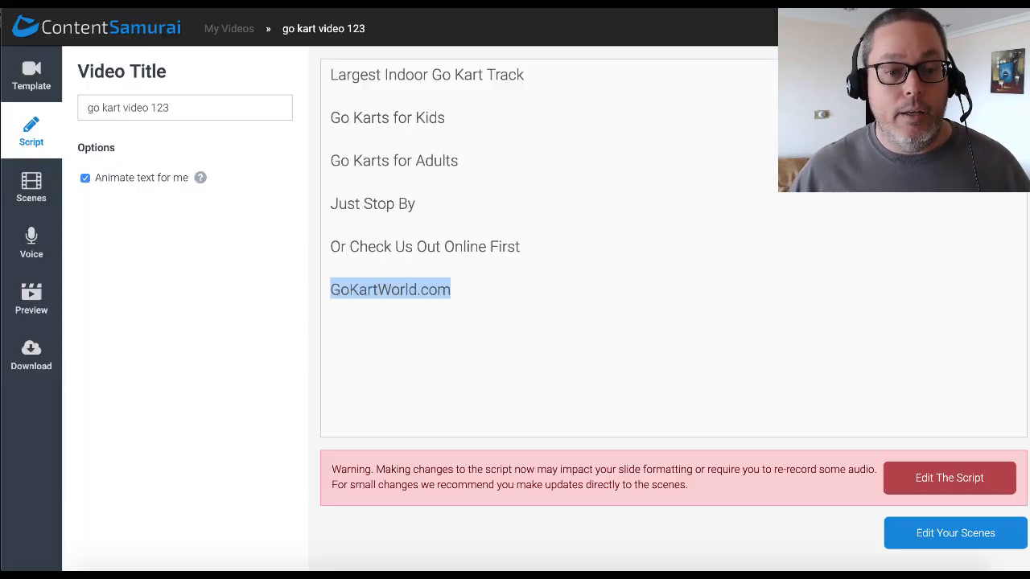
# Step: Replace the background of the "Largest Indoor Go Kart Track" scene with the uploaded image of the kart driver waving a checkered flag
pyautogui.click(32, 190)
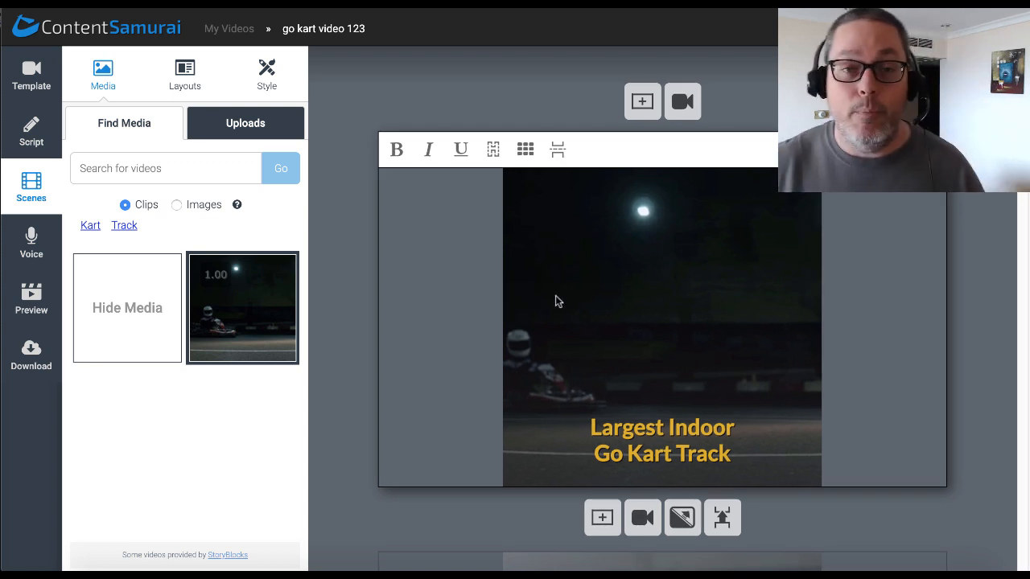
pyautogui.click(177, 206)
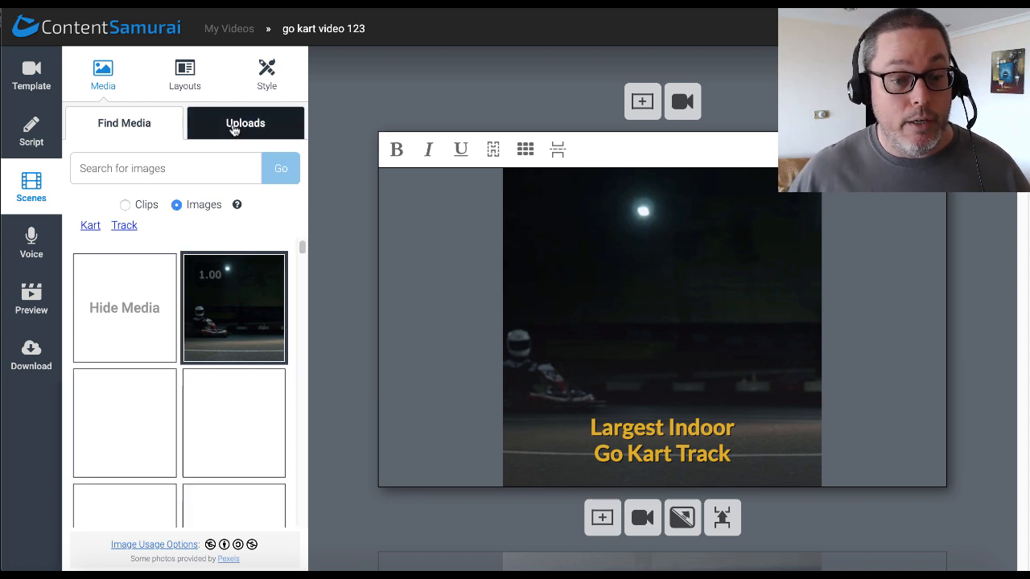
pyautogui.click(233, 125)
pyautogui.click(138, 121)
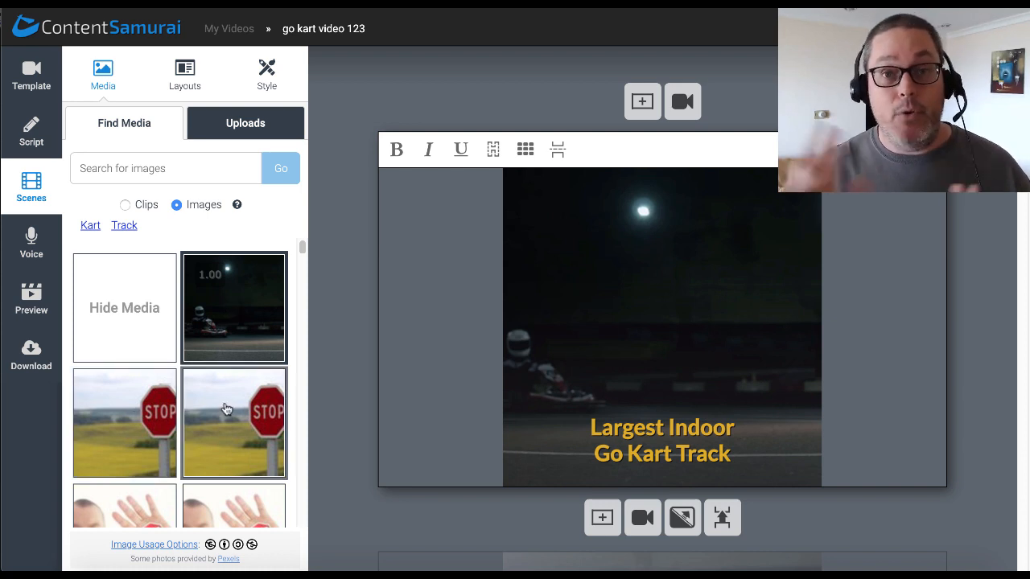
pyautogui.click(252, 131)
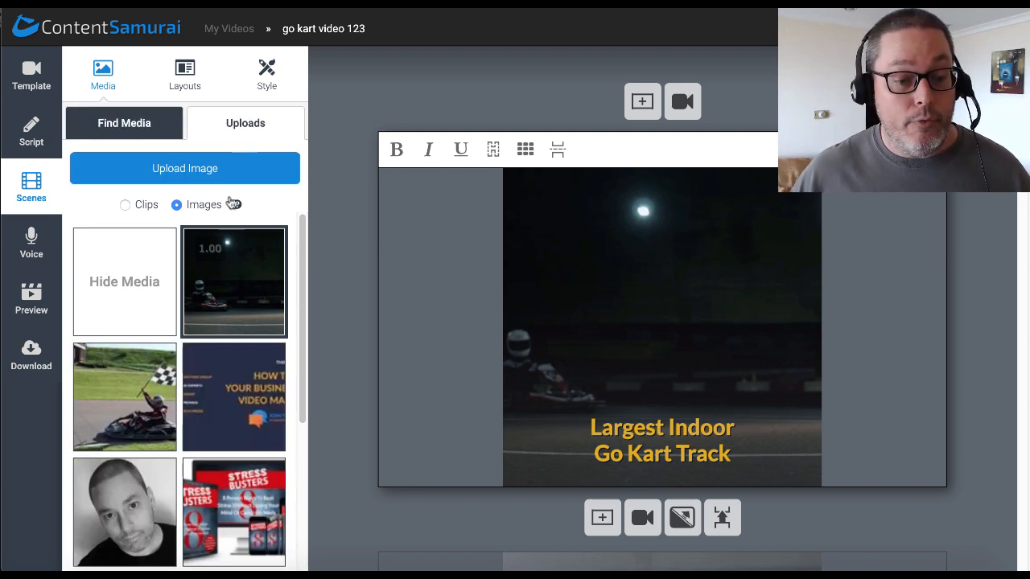
pyautogui.click(115, 420)
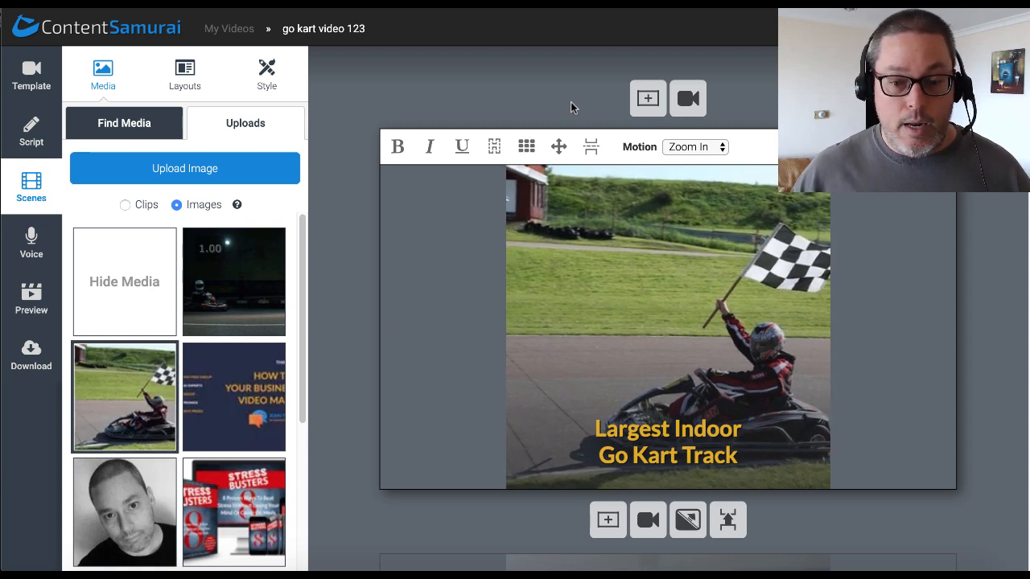
# Step: Add a new scene before "Largest Indoor Go Kart Track" and give it the uploaded checkered-flag kart image as background
pyautogui.scroll(-1, 655, 516)
pyautogui.scroll(1, 656, 516)
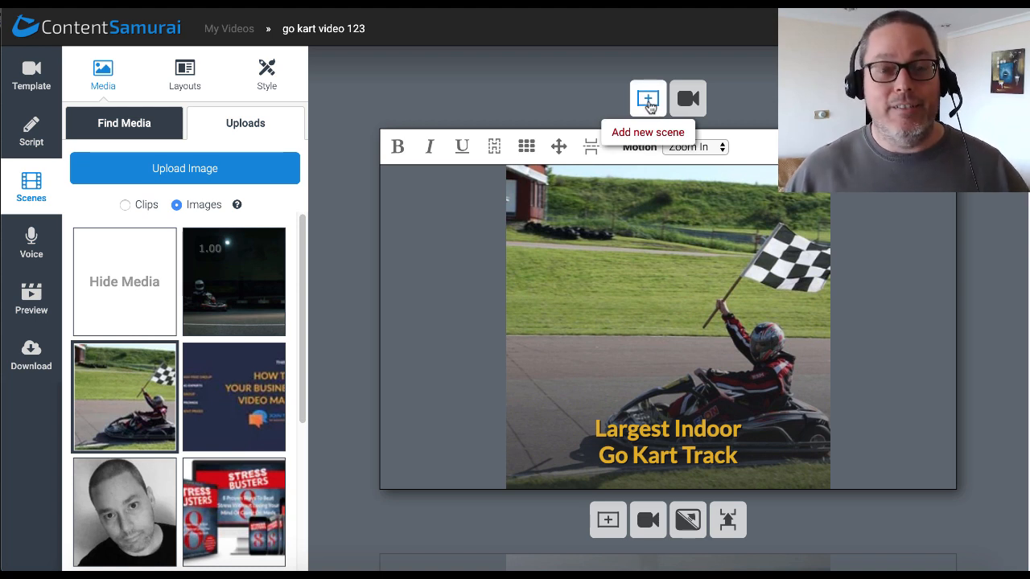
pyautogui.click(648, 99)
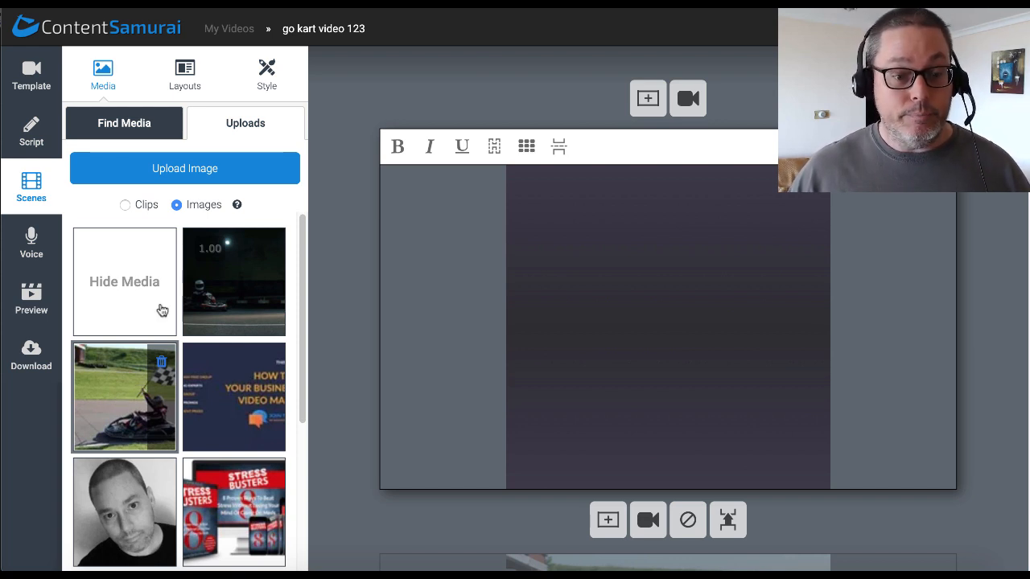
pyautogui.click(137, 390)
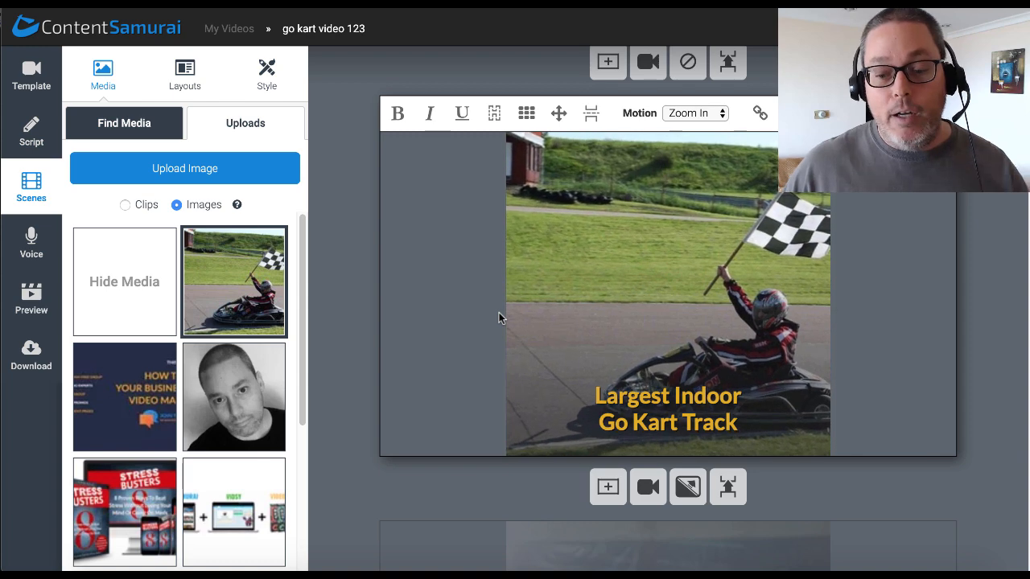
pyautogui.scroll(3, 644, 273)
pyautogui.scroll(3, 640, 278)
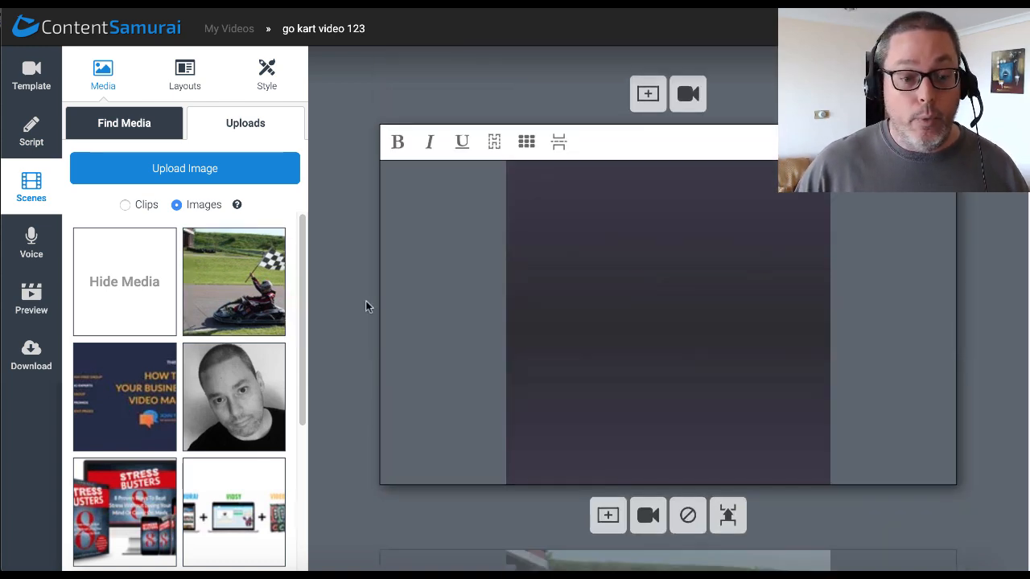
pyautogui.click(215, 295)
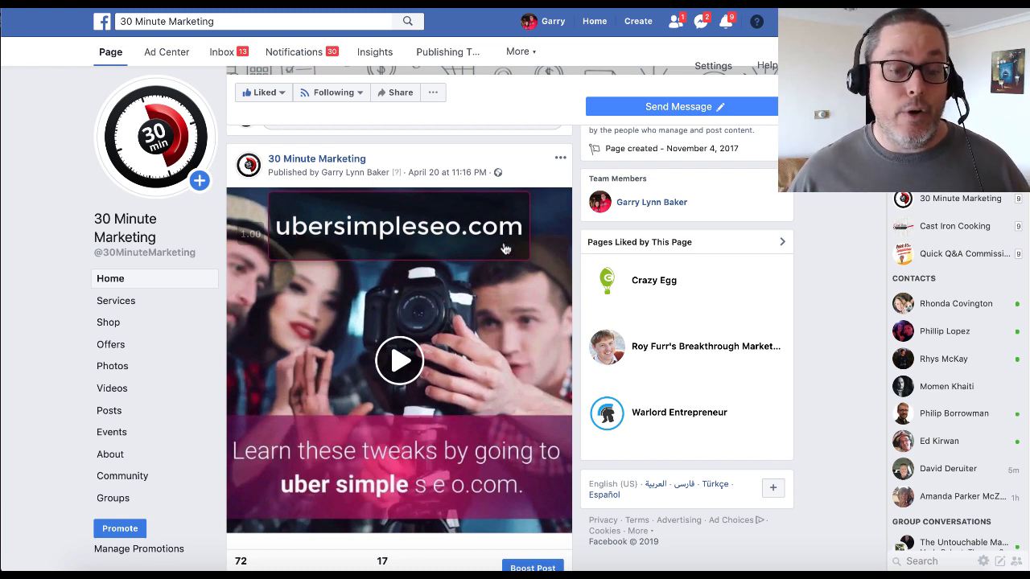
# Step: Switch to the 30 Minute Marketing page on Facebook and open the boost settings for the ubersimpleseo.com video post
pyautogui.scroll(-1, 465, 455)
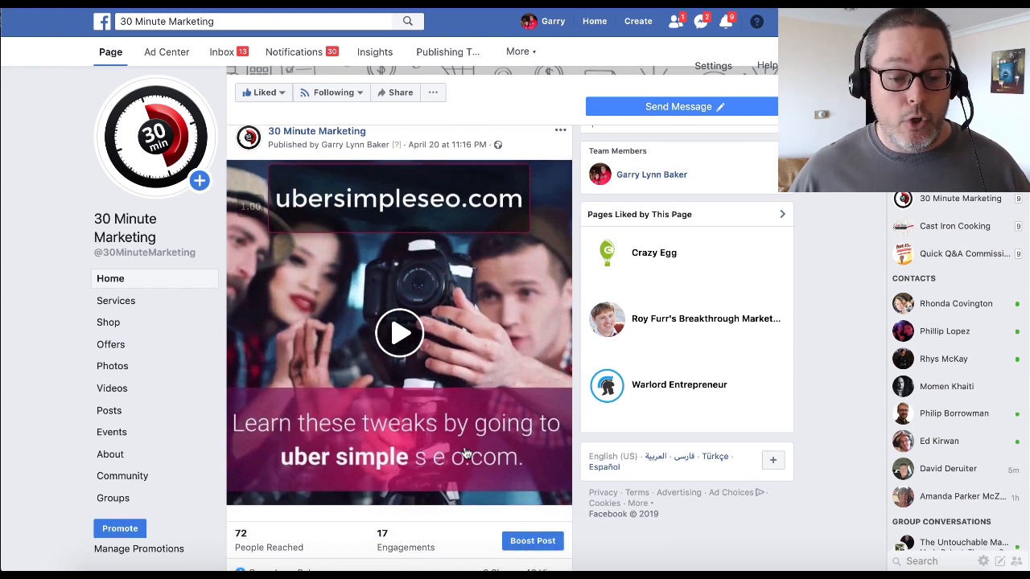
pyautogui.click(531, 543)
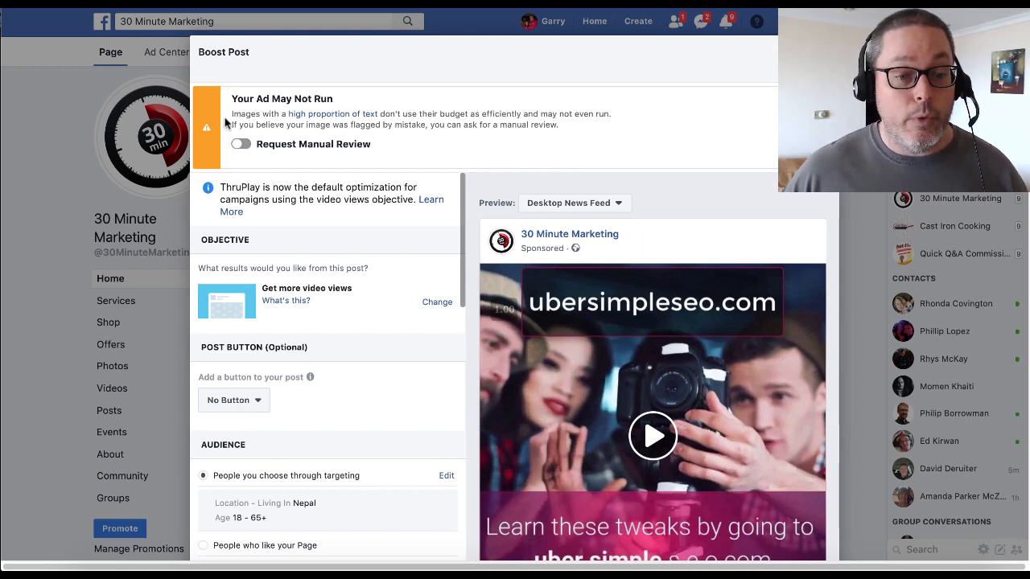
# Step: Highlight the "Your Ad May Not Run" notice about high text proportion and check the boosted post's preview
pyautogui.tripleClick(291, 117)
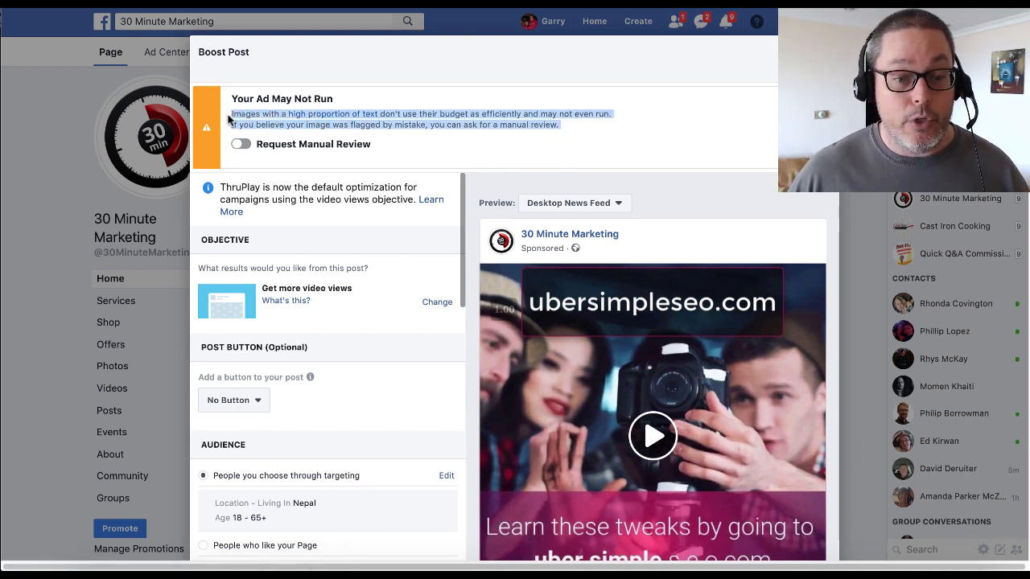
pyautogui.click(228, 119)
pyautogui.tripleClick(228, 119)
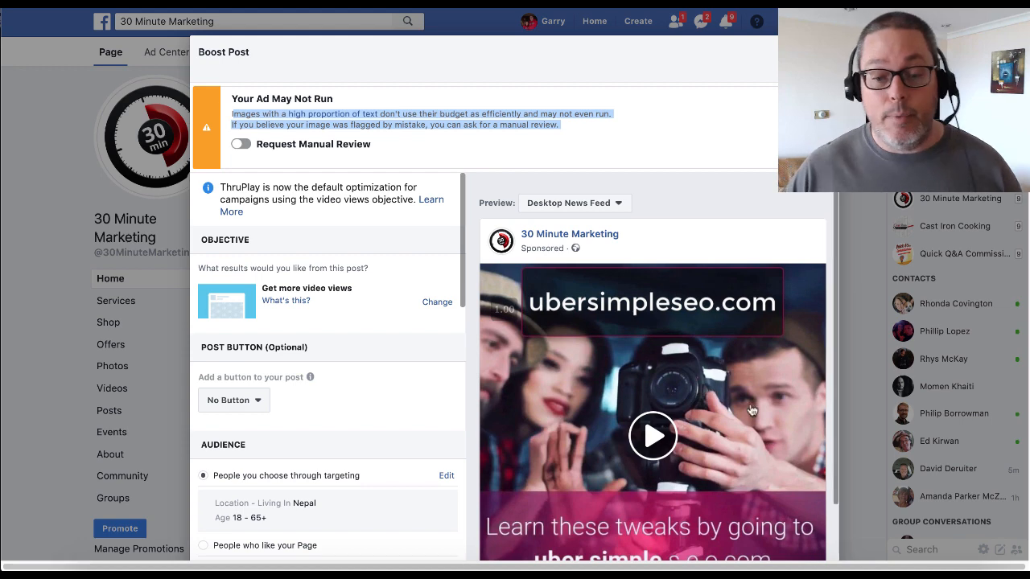
pyautogui.scroll(-1, 552, 372)
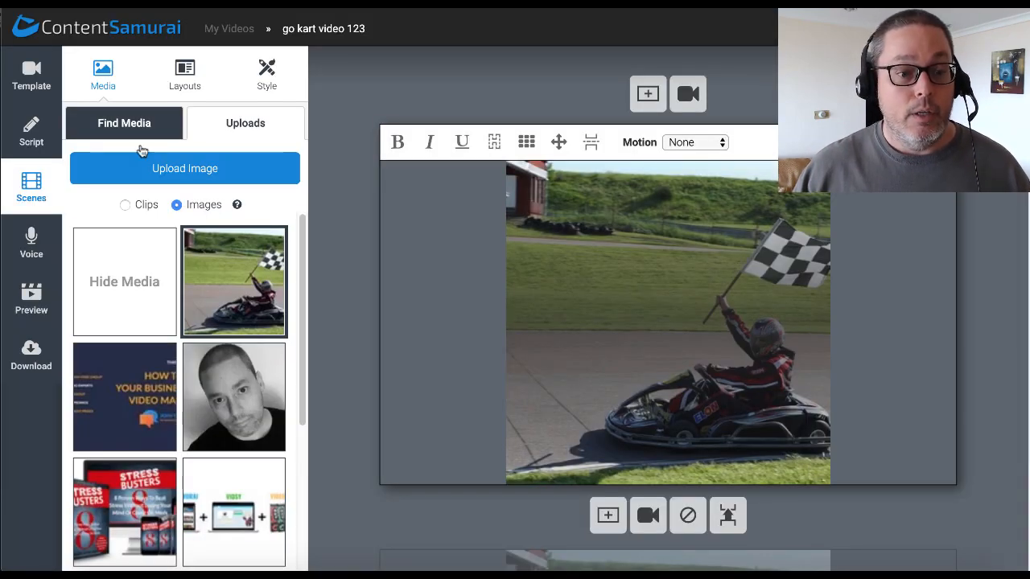
# Step: Switch to Content Samurai, highlight the GoKartWorld.com line in the go kart video 123 script, and return to the scenes
pyautogui.click(31, 133)
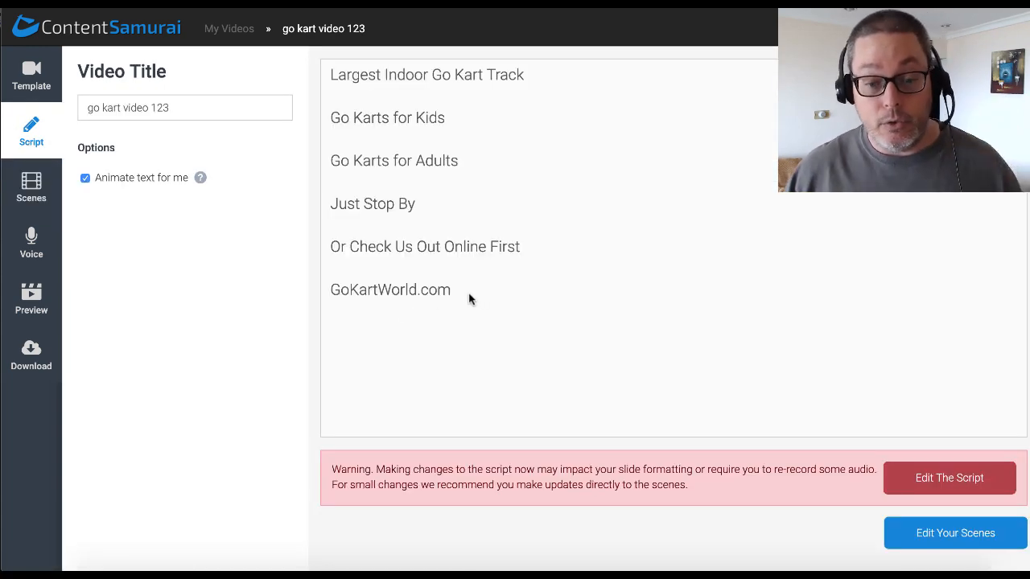
pyautogui.moveTo(472, 296); pyautogui.dragTo(331, 293)
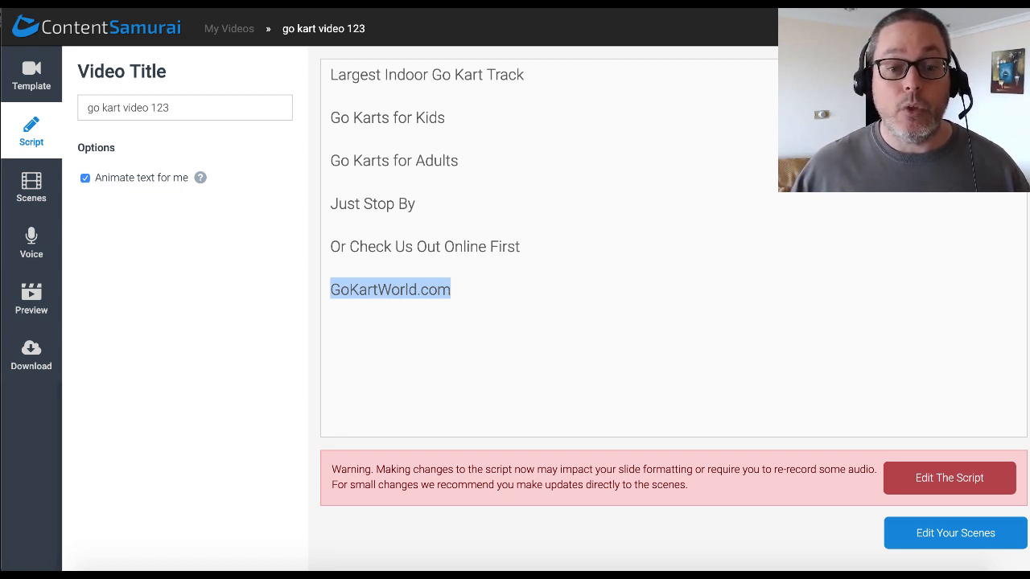
pyautogui.click(31, 185)
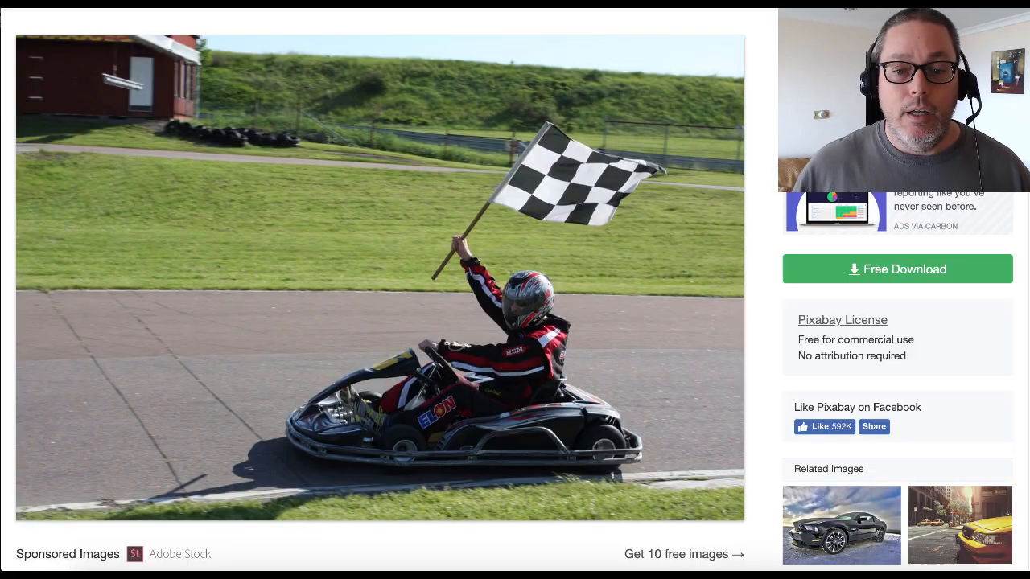
# Step: Switch to Pixabay and examine the checkered-flag go-kart photo and its license details
pyautogui.scroll(-1, 413, 255)
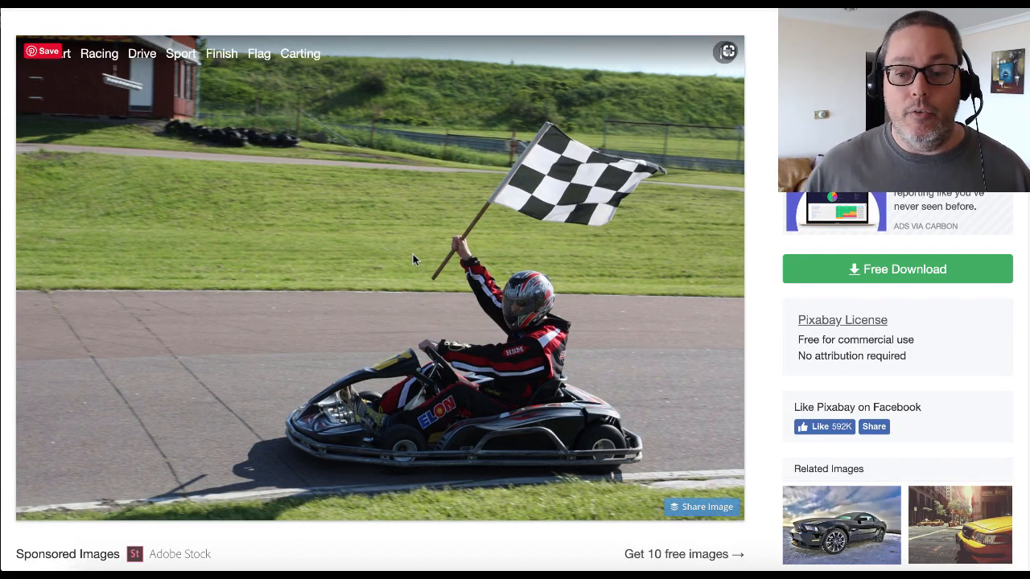
pyautogui.scroll(2, 413, 256)
pyautogui.scroll(-3, 412, 255)
pyautogui.scroll(2, 412, 256)
pyautogui.scroll(1, 412, 254)
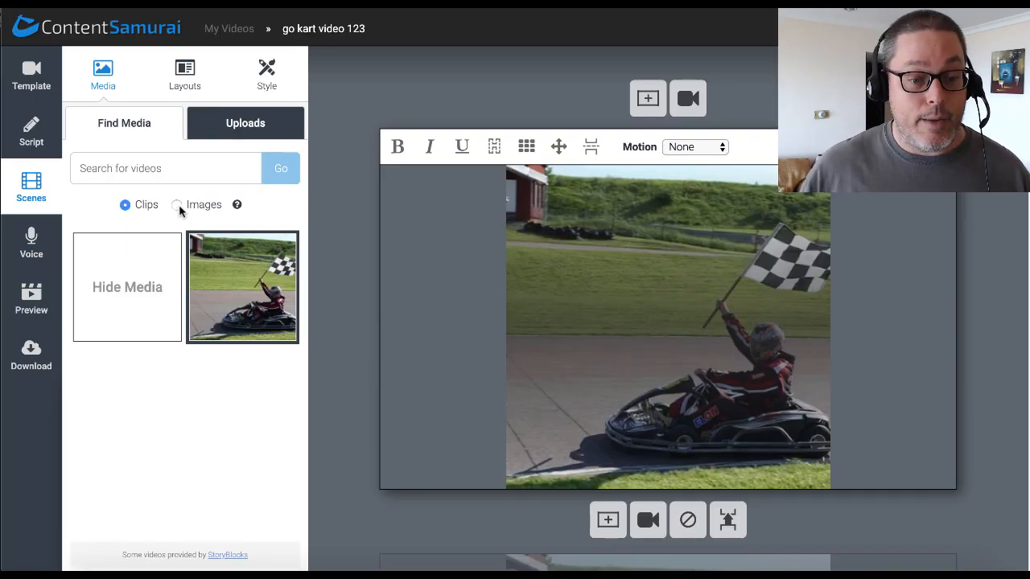
# Step: Switch to Content Samurai and browse the stock images offered for the checkered-flag scene
pyautogui.click(176, 205)
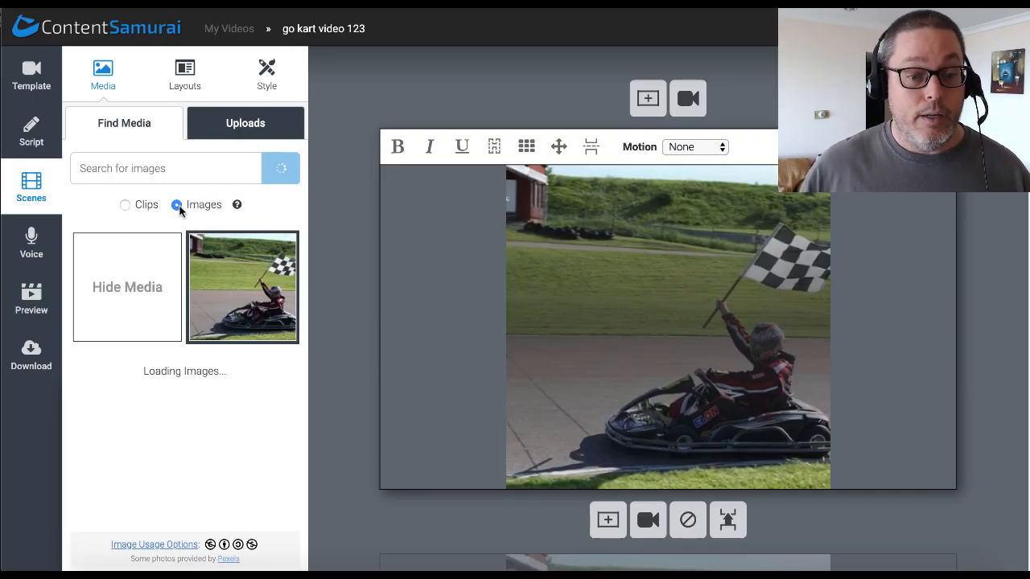
pyautogui.scroll(-3, 178, 418)
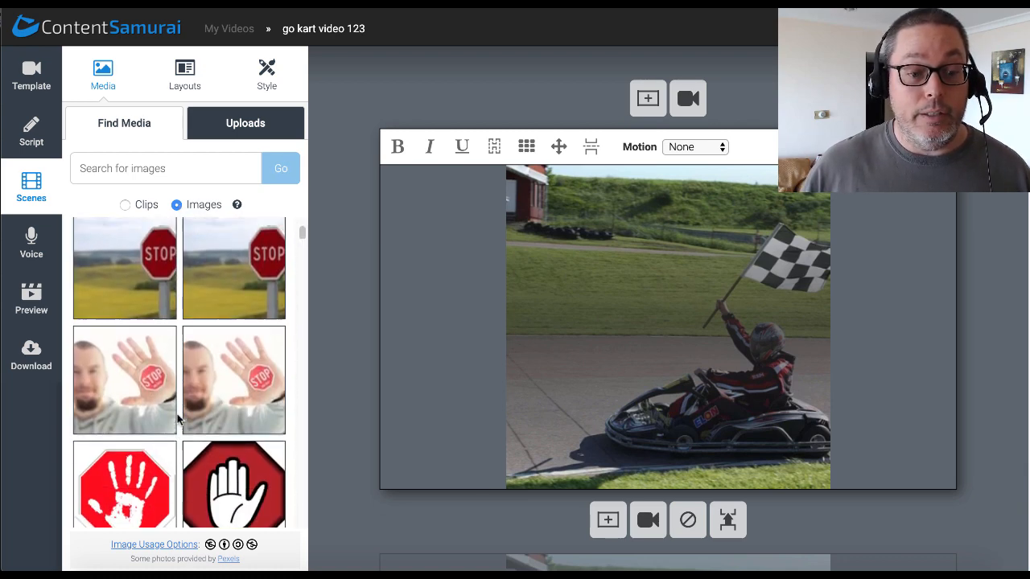
pyautogui.scroll(1, 177, 418)
pyautogui.scroll(-3, 178, 419)
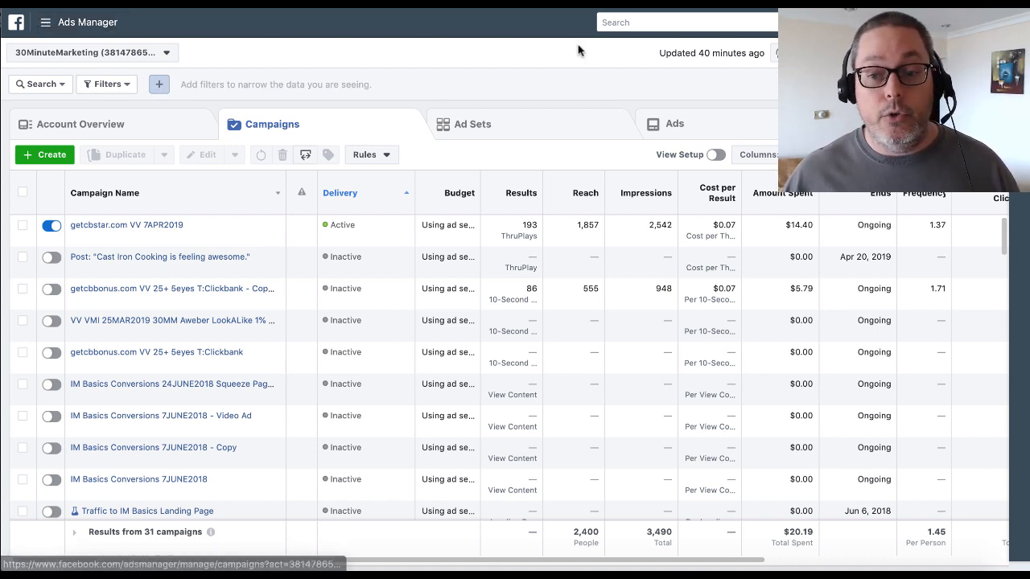
# Step: Switch to Facebook Ads Manager and start a fresh campaign with the Video views objective, discarding the earlier draft
pyautogui.click(36, 162)
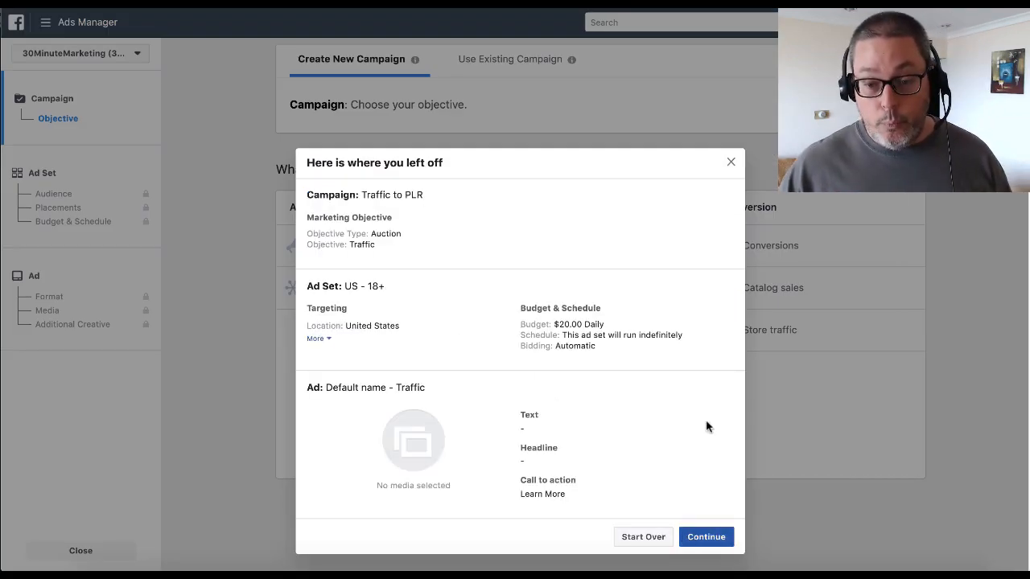
pyautogui.click(626, 538)
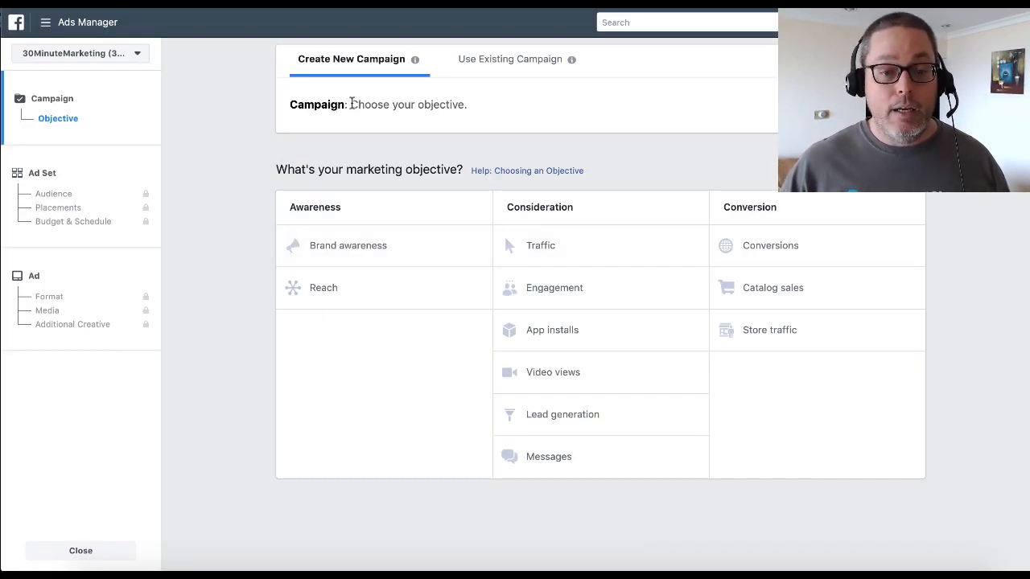
pyautogui.moveTo(349, 105); pyautogui.dragTo(481, 108)
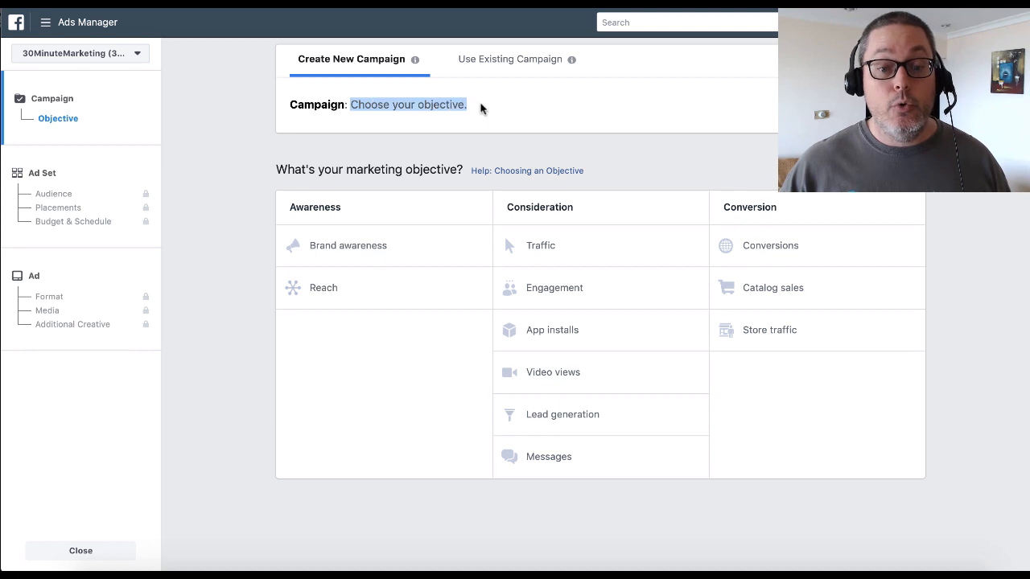
pyautogui.click(565, 381)
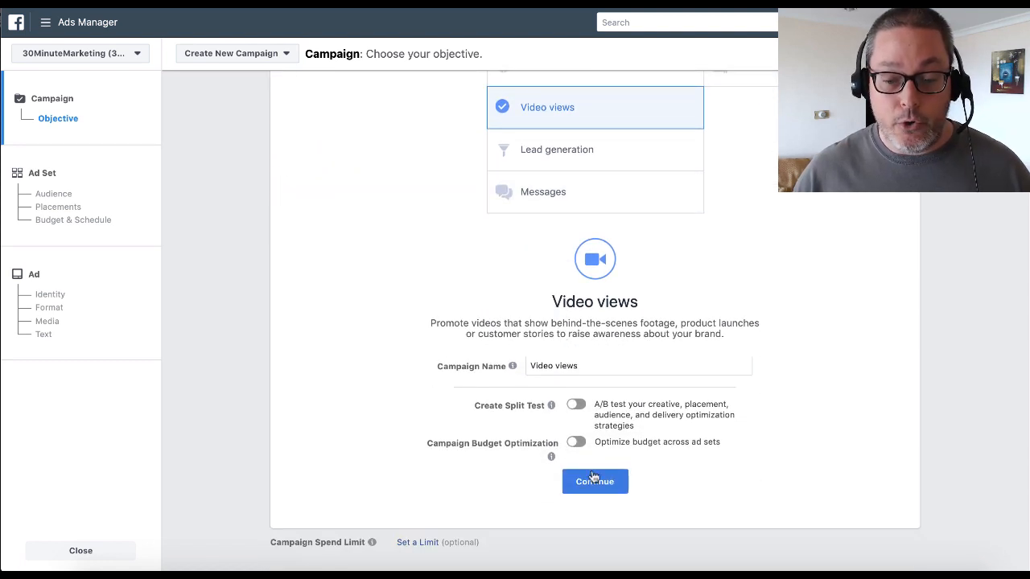
pyautogui.click(593, 480)
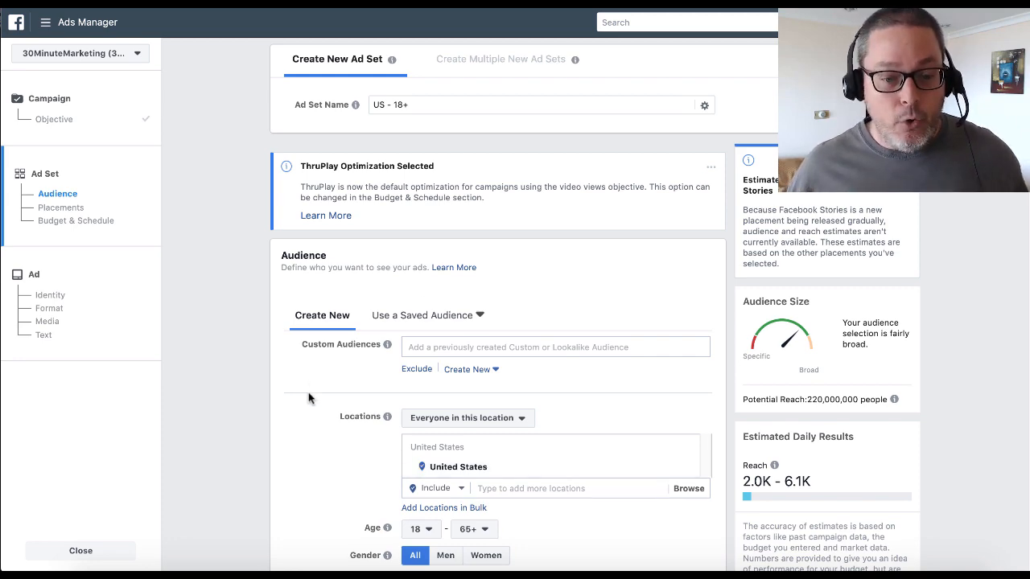
# Step: Review the ad set's audience, placements, budget and delivery options, and continue to the ad setup with the default settings
pyautogui.scroll(-1, 308, 398)
pyautogui.scroll(1, 308, 397)
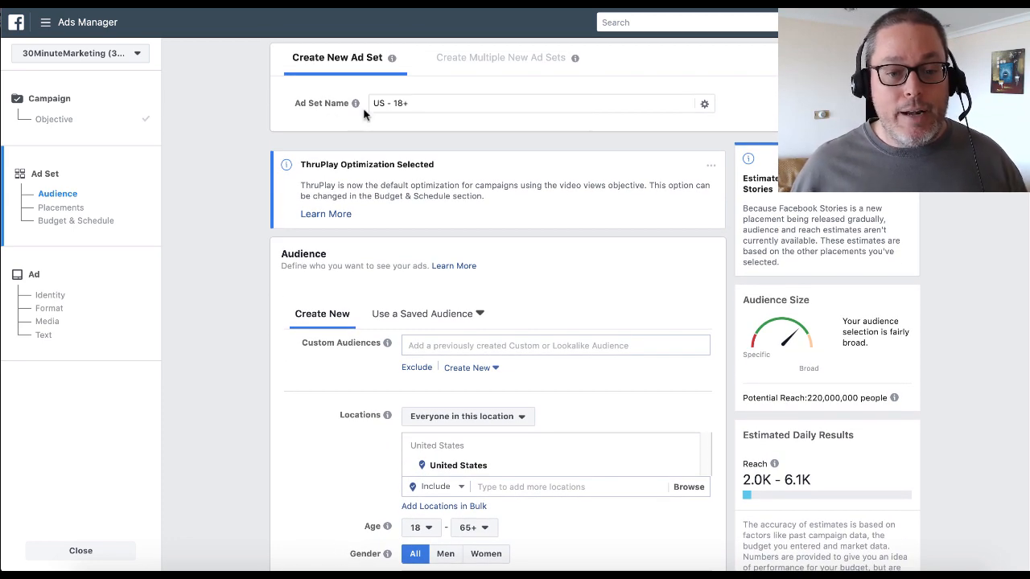
pyautogui.scroll(-2, 339, 376)
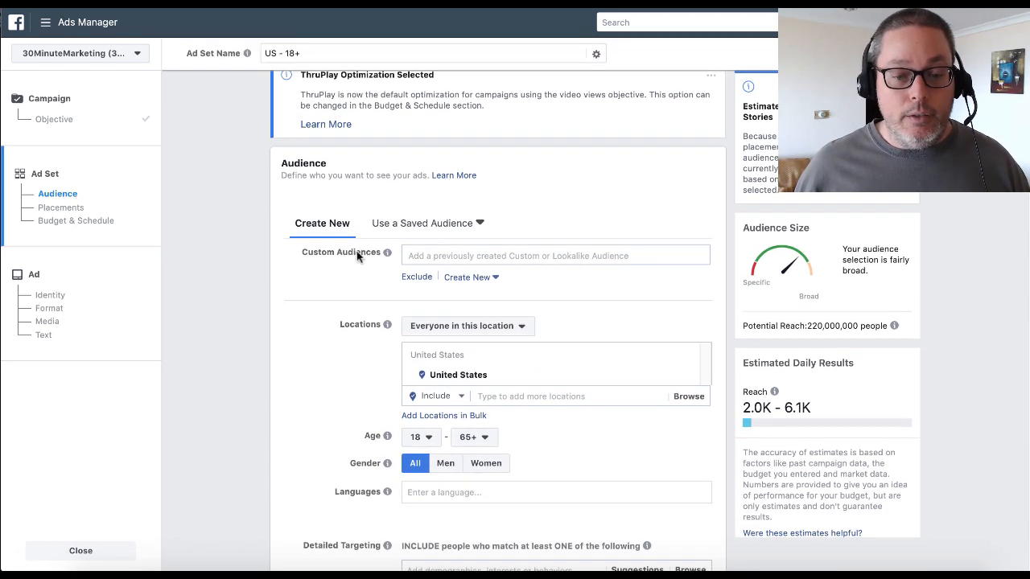
pyautogui.scroll(-2, 326, 405)
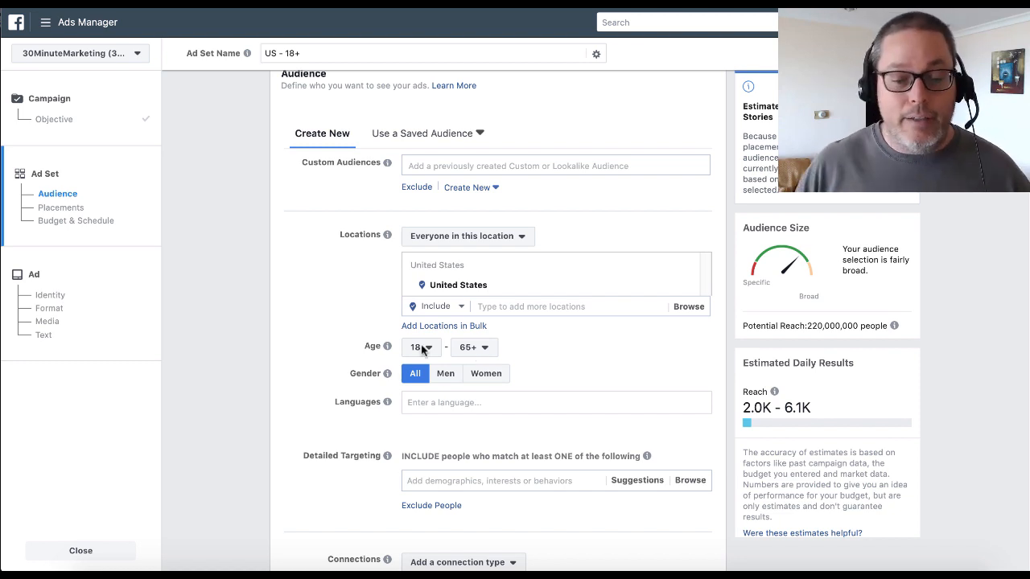
pyautogui.scroll(-1, 314, 398)
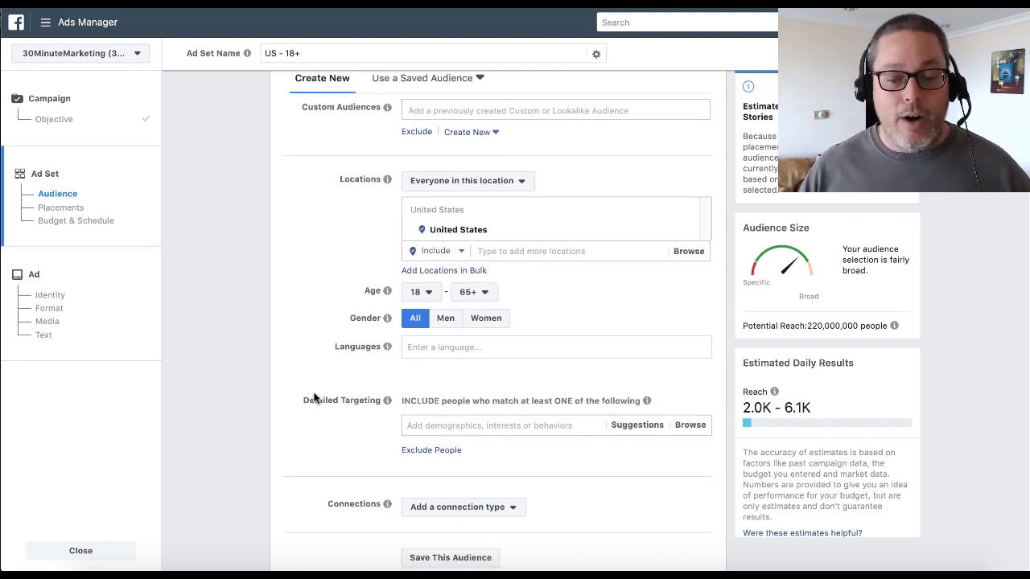
pyautogui.scroll(-1, 315, 398)
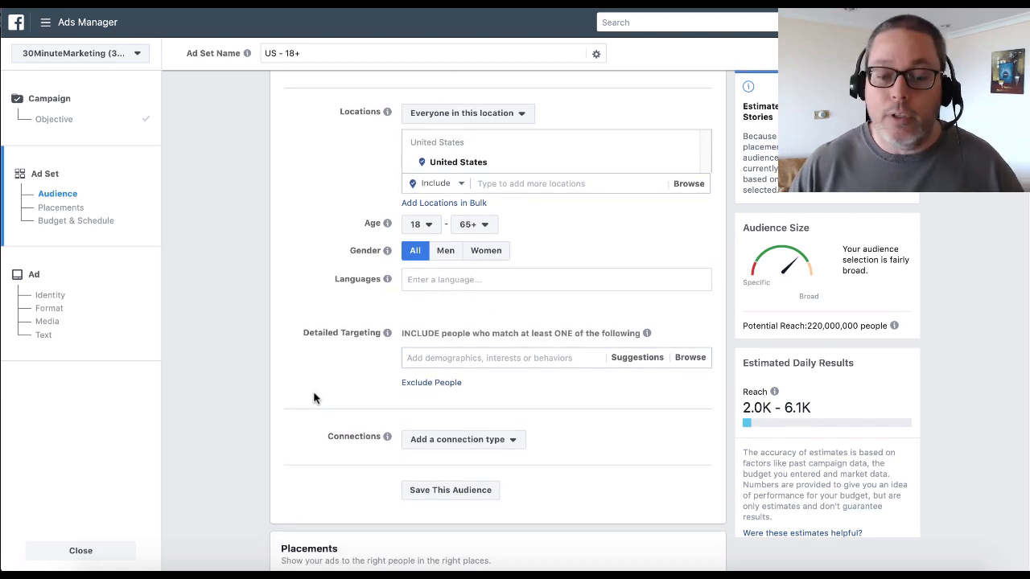
pyautogui.scroll(-1, 313, 391)
pyautogui.scroll(-2, 332, 364)
pyautogui.scroll(-5, 331, 364)
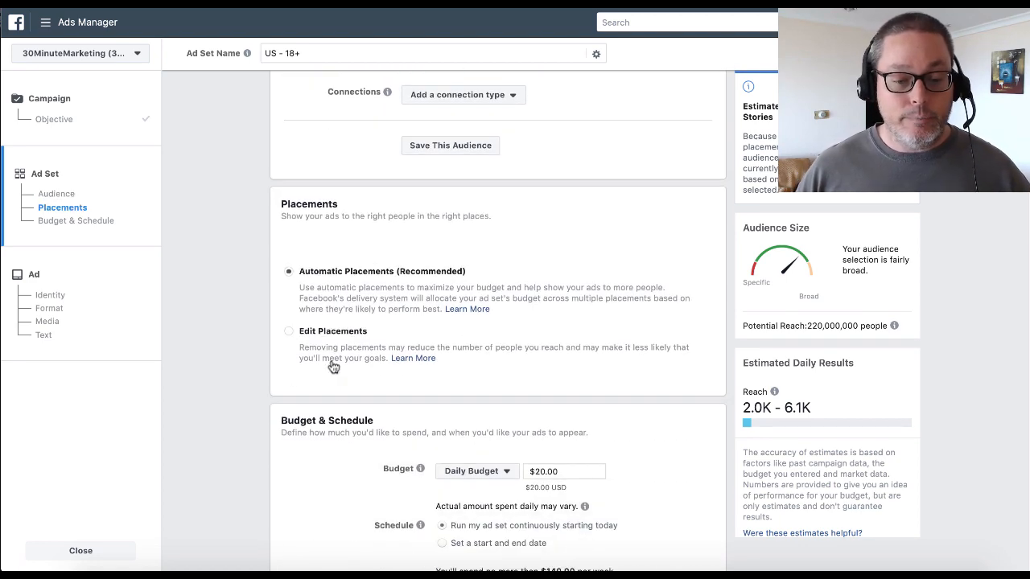
pyautogui.scroll(-5, 303, 527)
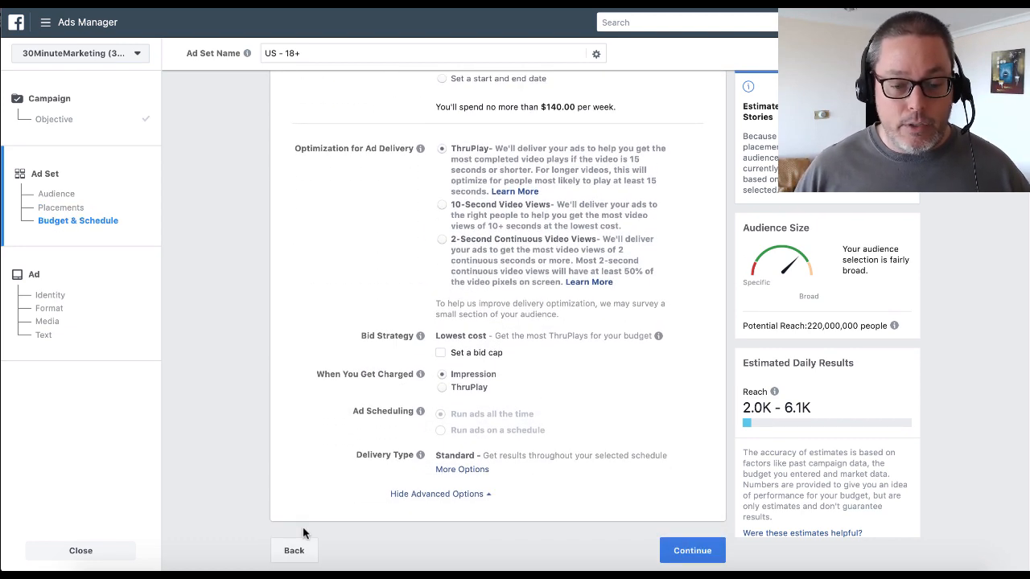
pyautogui.click(684, 552)
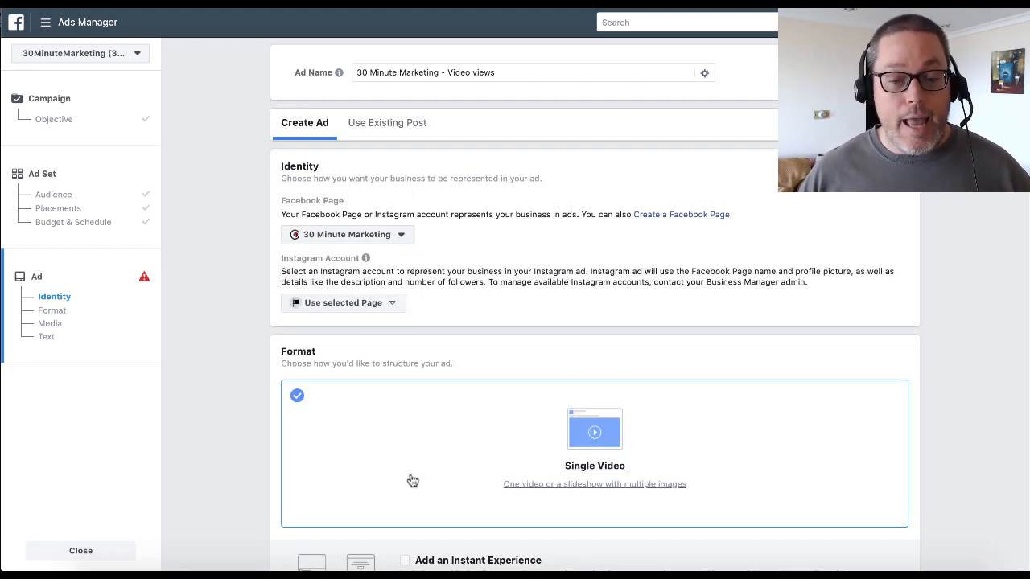
# Step: Review the ad's identity, format and text sections, and upload go-kart-test-ad-with-thumb.mp4 as the ad video
pyautogui.scroll(-3, 420, 399)
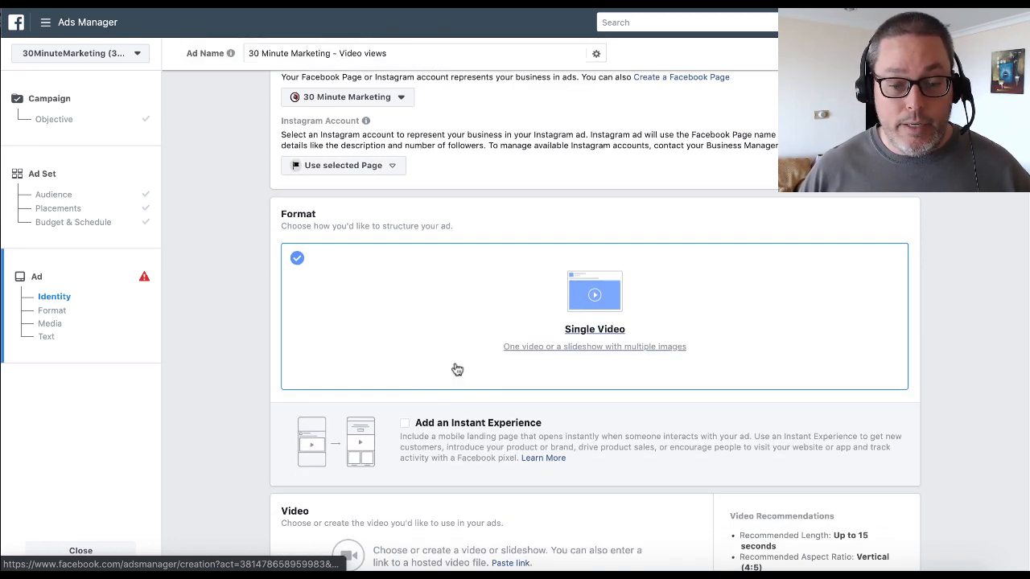
pyautogui.scroll(-5, 453, 368)
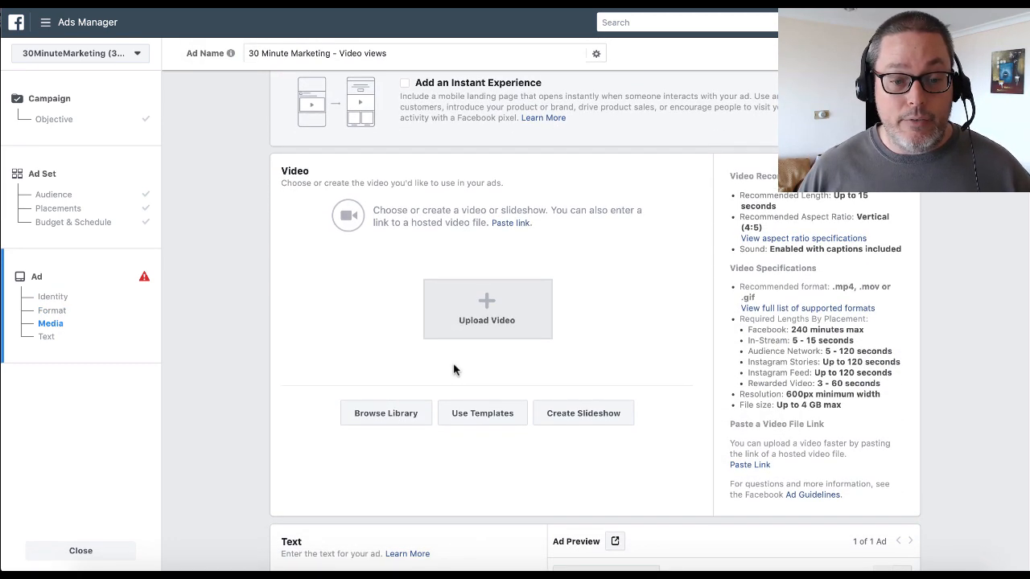
pyautogui.scroll(5, 492, 304)
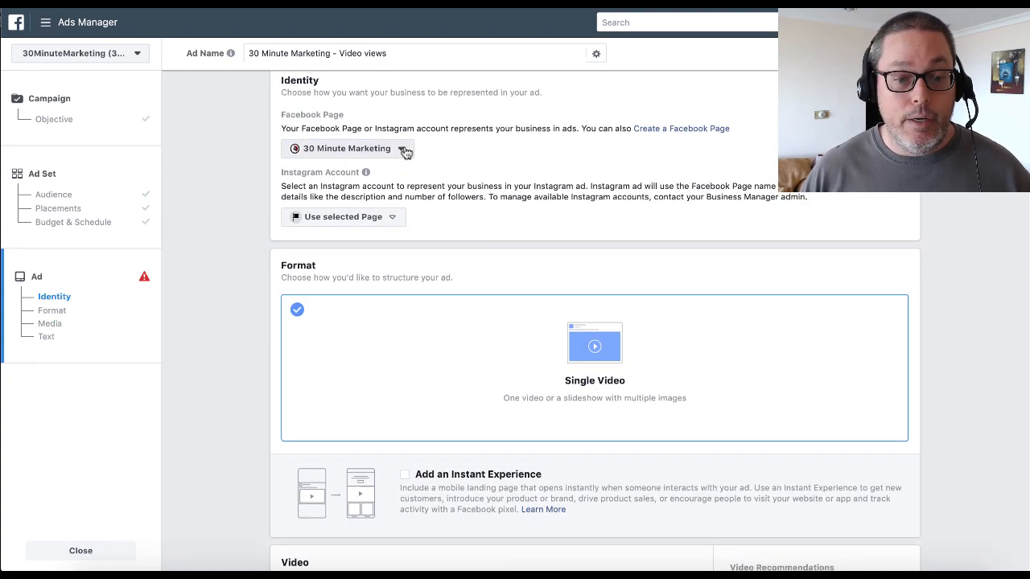
pyautogui.scroll(-6, 404, 153)
pyautogui.scroll(-4, 405, 153)
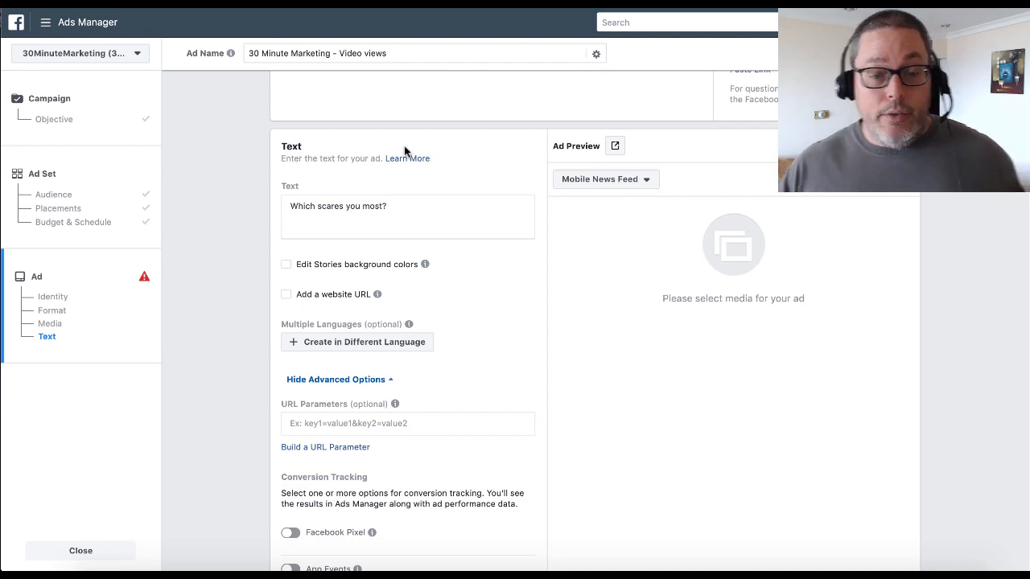
pyautogui.scroll(5, 503, 292)
pyautogui.click(491, 278)
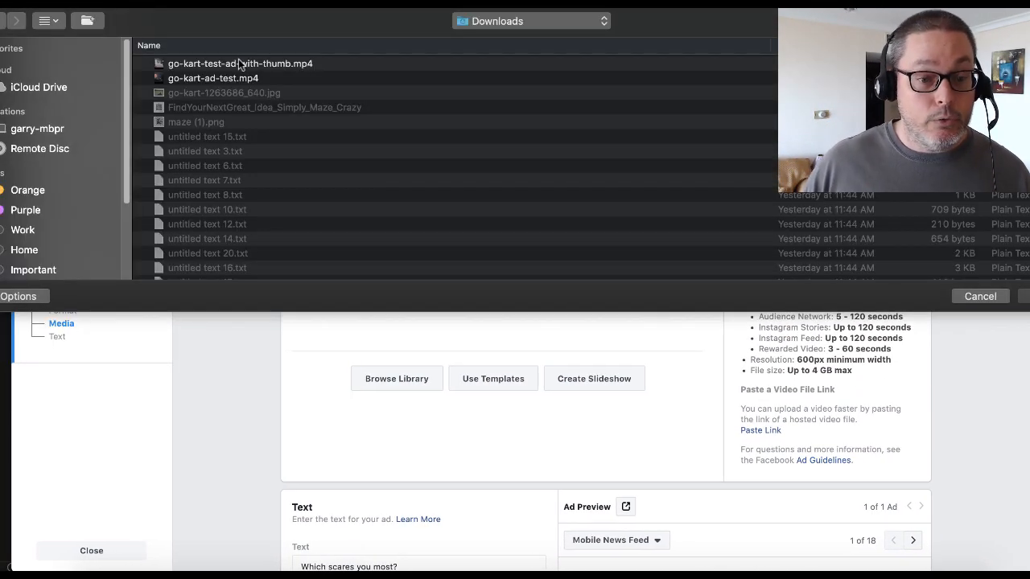
pyautogui.doubleClick(239, 64)
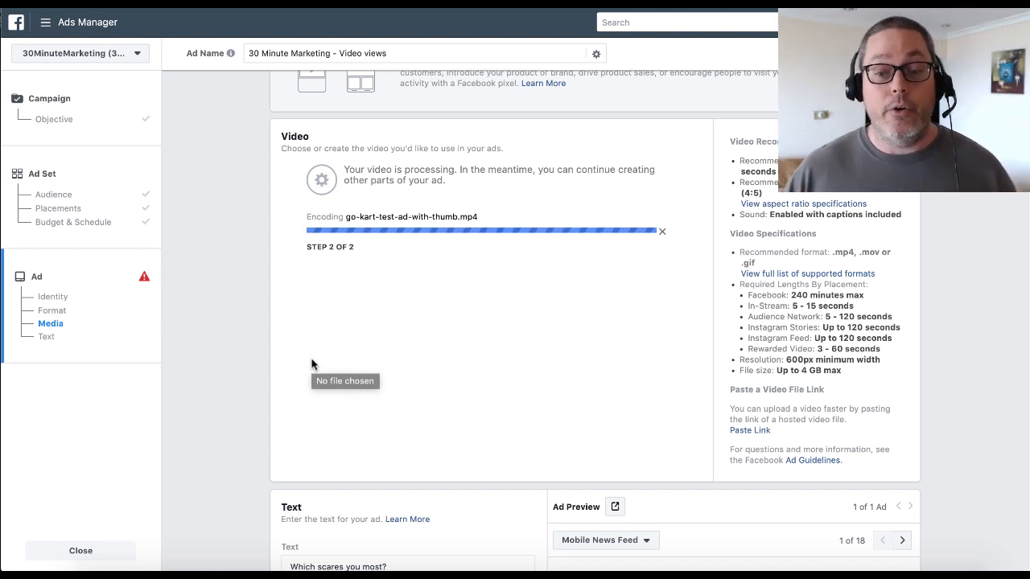
# Step: Examine the uploaded video's details, the ad text and tracking options, and the Mobile News Feed preview
pyautogui.scroll(-2, 228, 381)
pyautogui.scroll(-3, 228, 382)
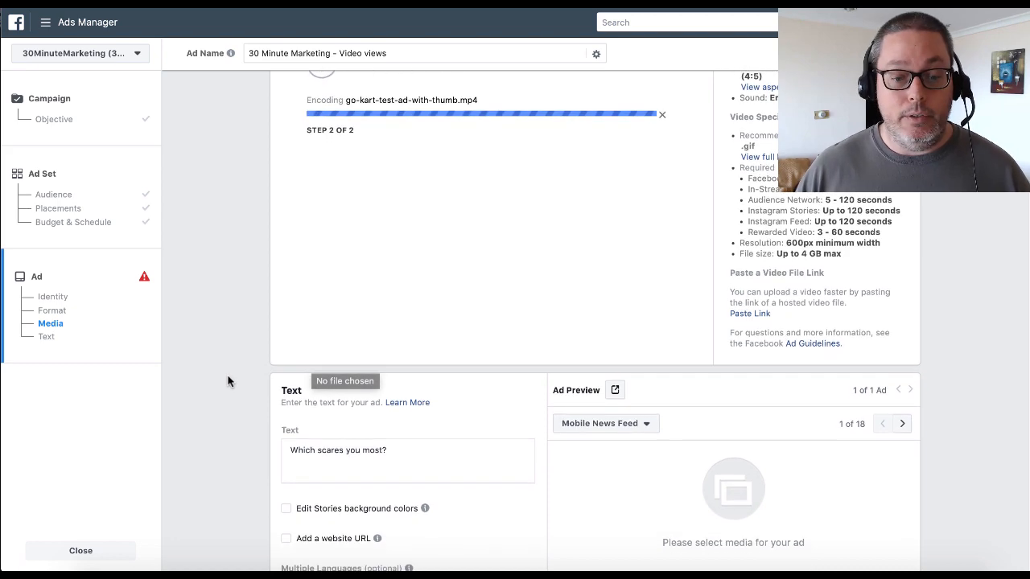
pyautogui.scroll(2, 227, 381)
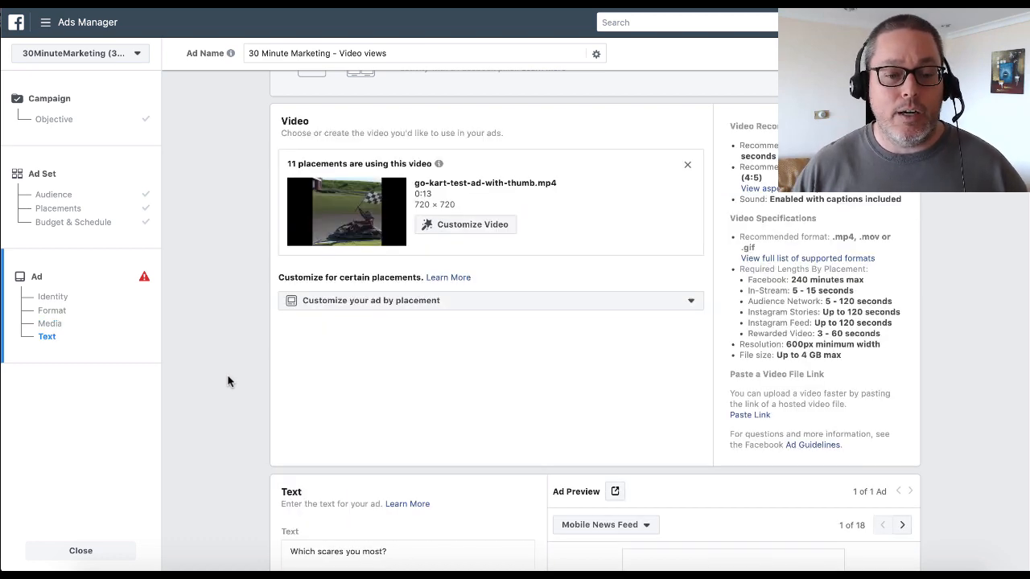
pyautogui.scroll(-5, 228, 381)
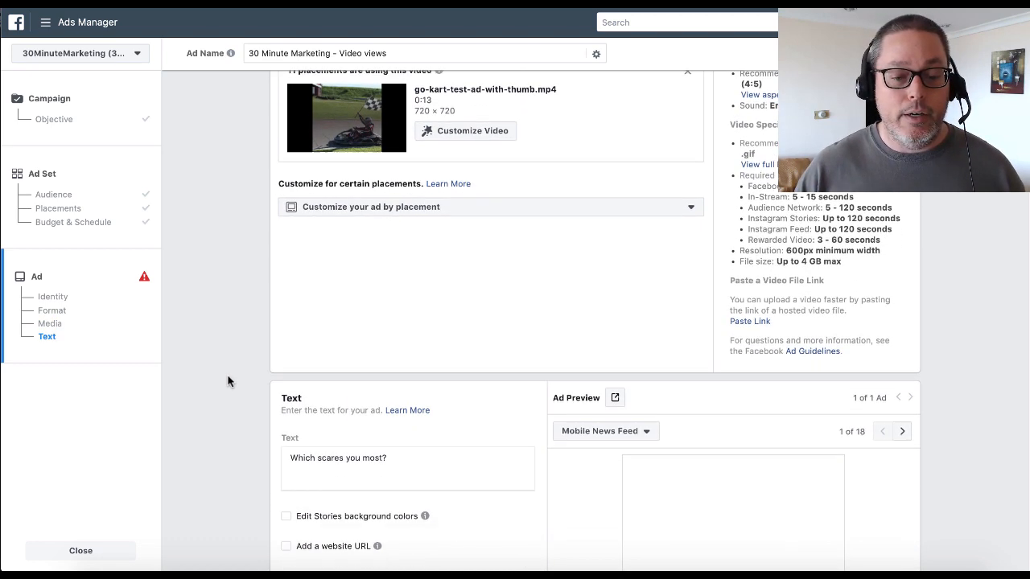
pyautogui.scroll(-3, 228, 381)
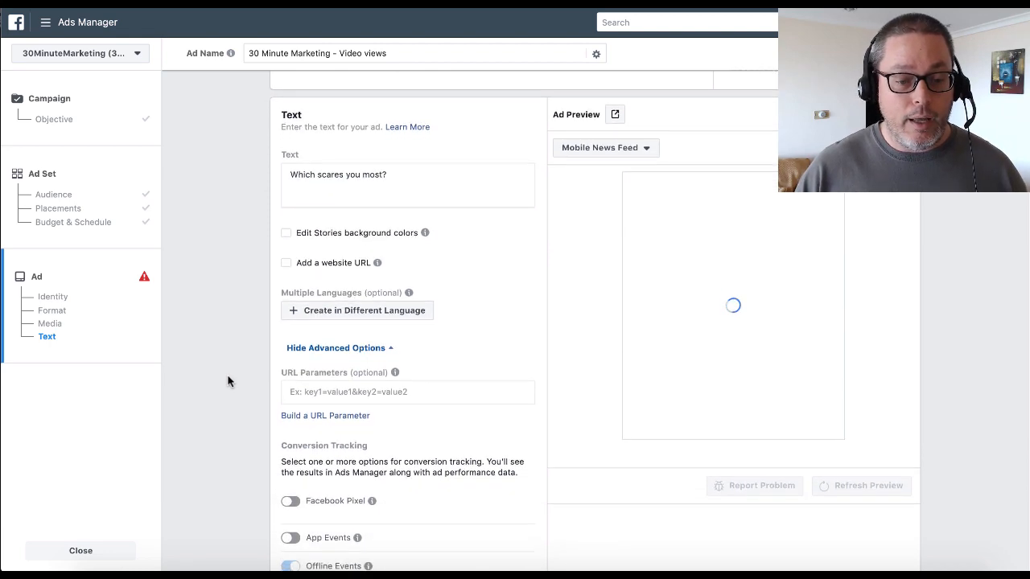
pyautogui.scroll(3, 227, 382)
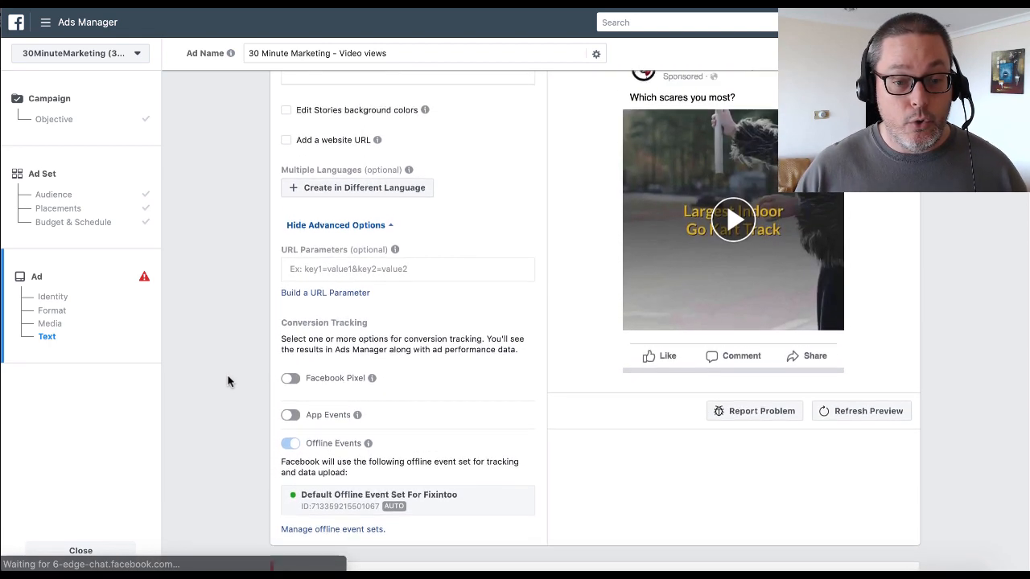
pyautogui.scroll(1, 227, 382)
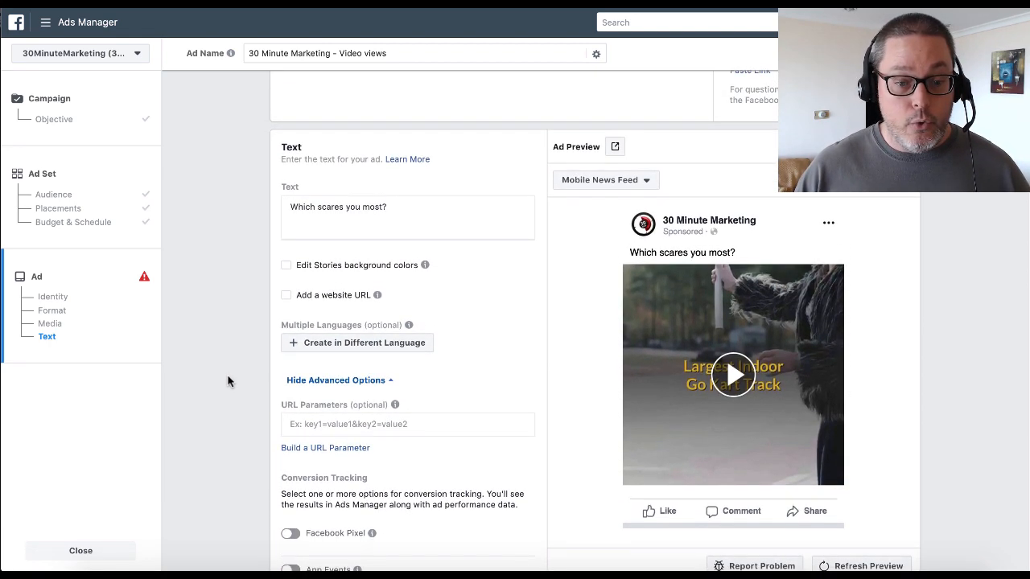
pyautogui.click(287, 299)
pyautogui.click(316, 346)
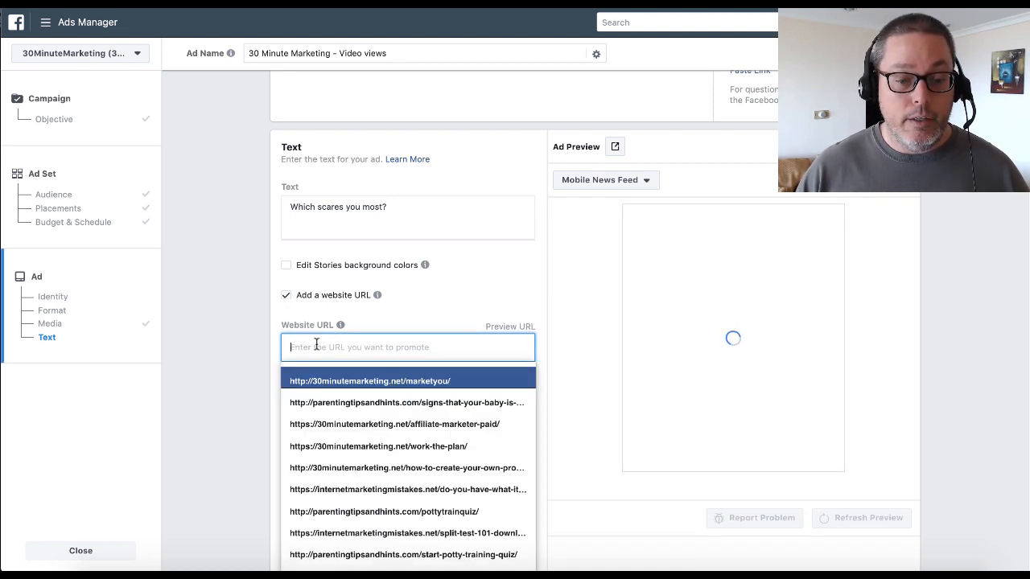
pyautogui.click(322, 380)
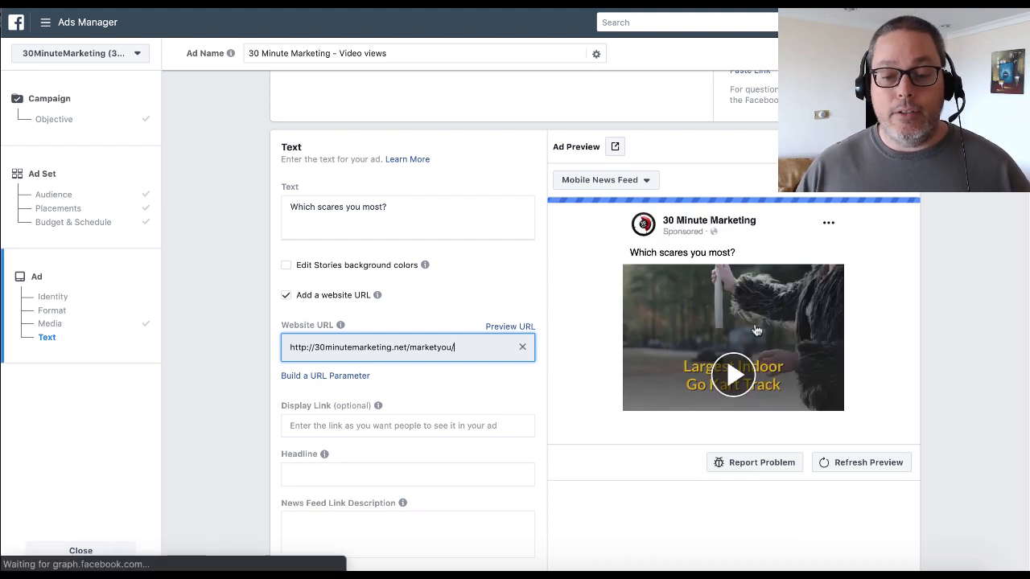
# Step: Play the video in the Mobile News Feed preview through to its end, and review the available call-to-action options
pyautogui.click(740, 374)
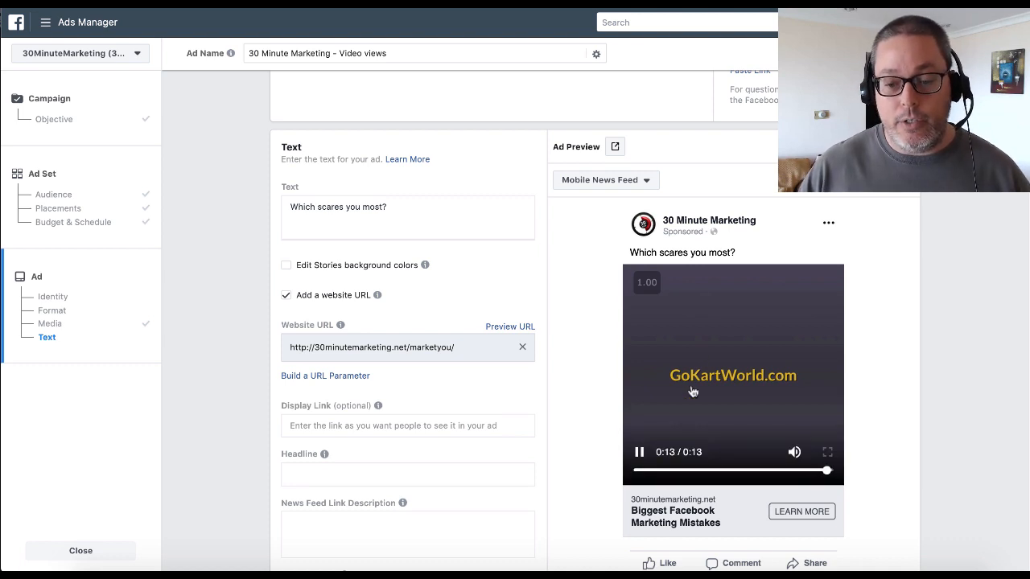
pyautogui.moveTo(650, 471); pyautogui.dragTo(830, 475)
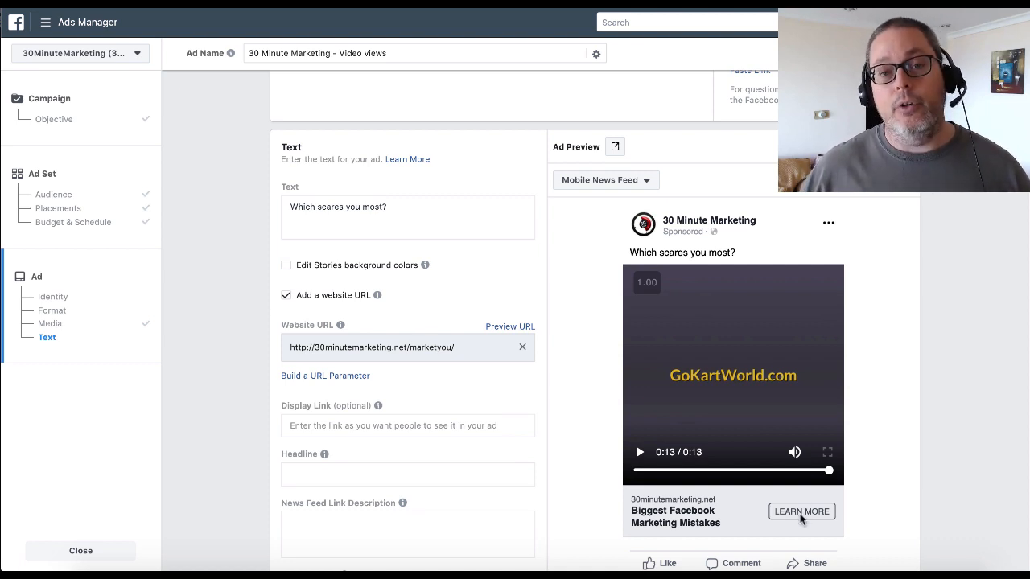
pyautogui.scroll(-2, 487, 436)
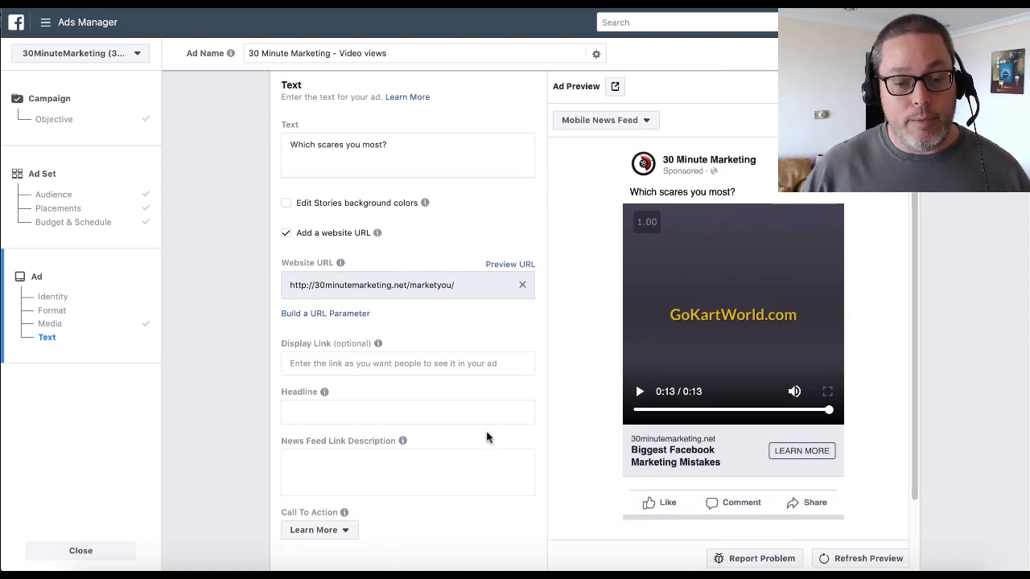
pyautogui.click(344, 515)
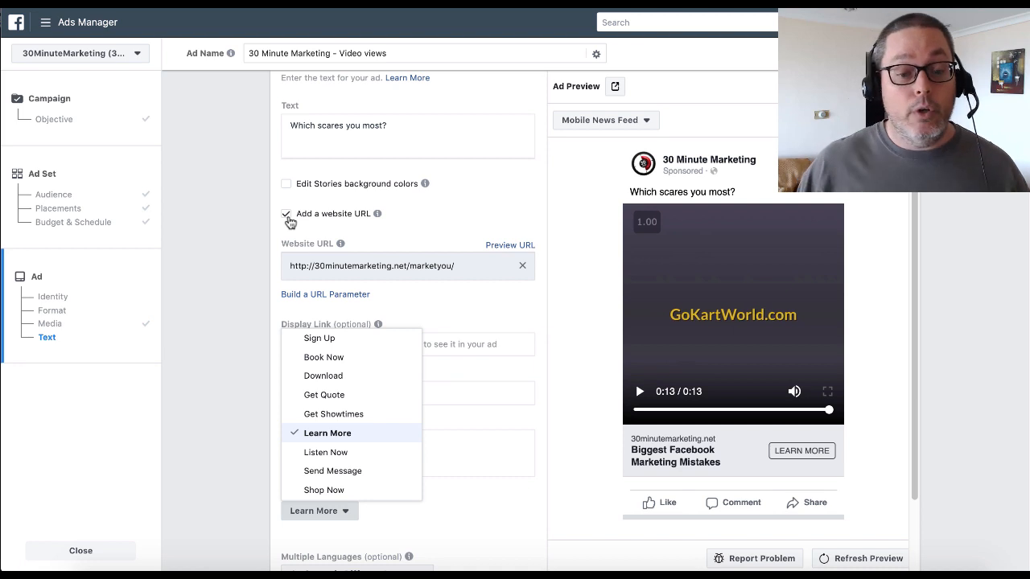
pyautogui.click(505, 510)
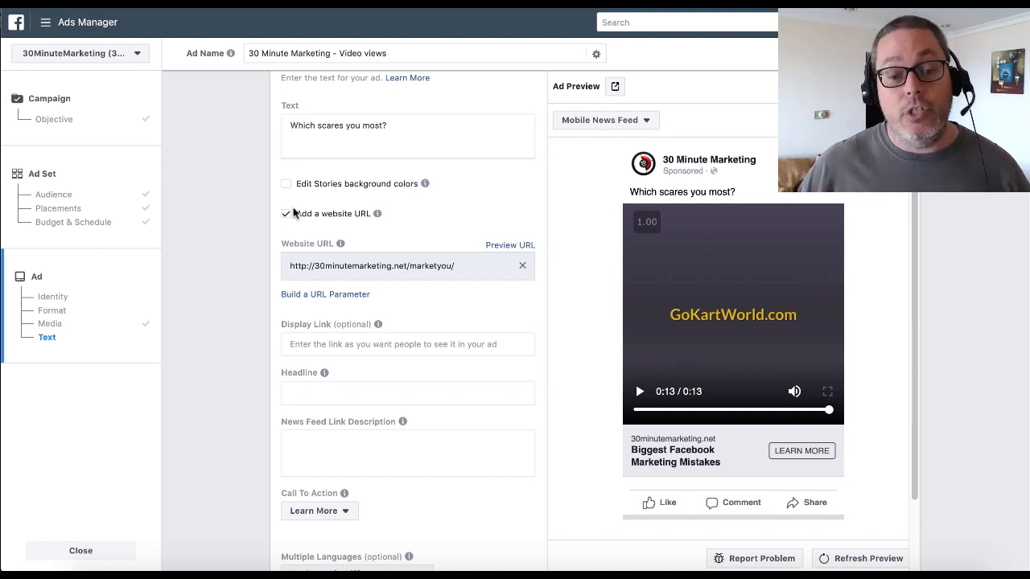
# Step: Turn off the website URL option for the ad and review the refreshed Mobile News Feed preview
pyautogui.click(286, 214)
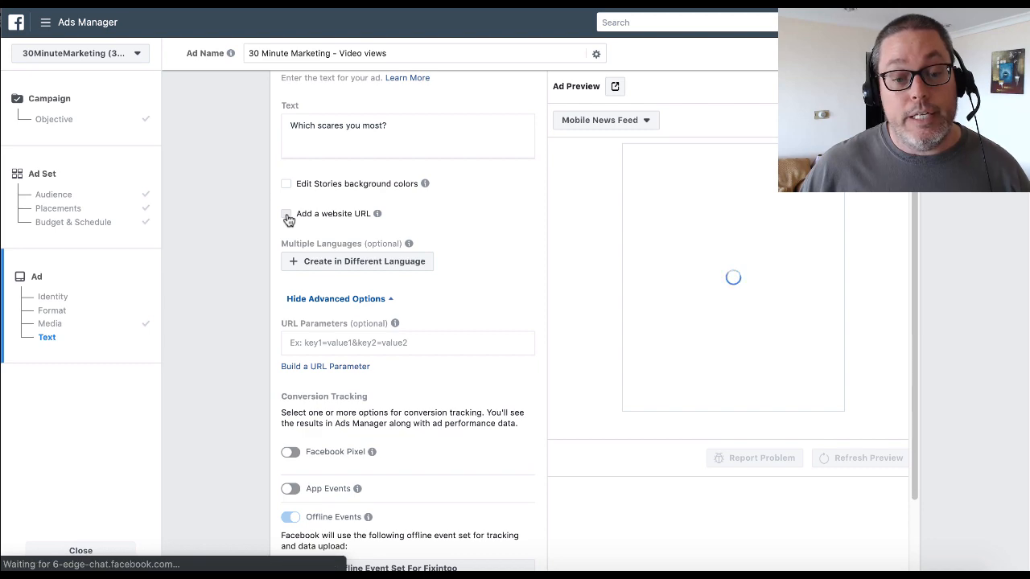
pyautogui.click(286, 214)
pyautogui.click(286, 215)
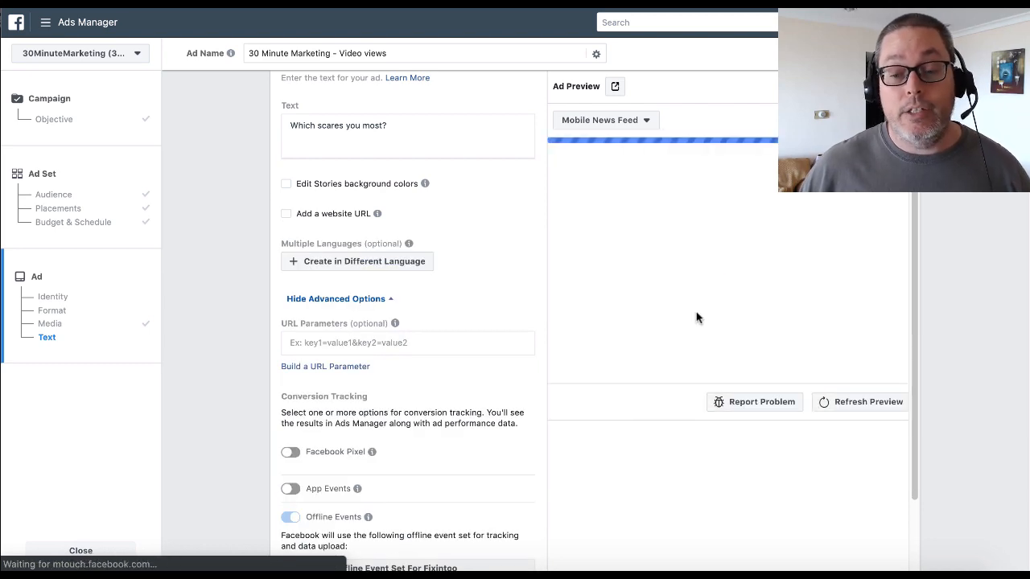
pyautogui.scroll(1, 523, 273)
pyautogui.scroll(3, 507, 257)
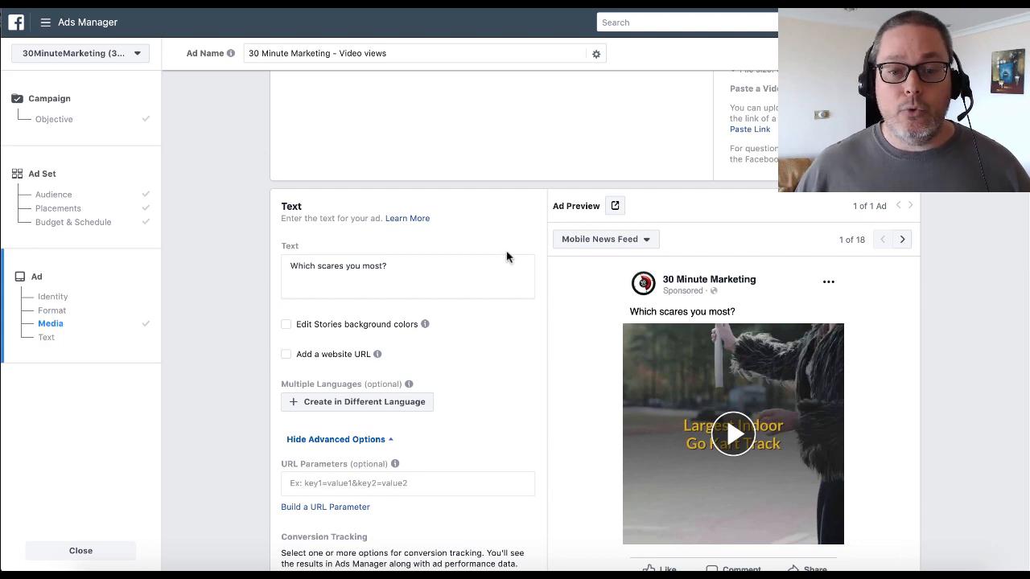
pyautogui.scroll(1, 506, 256)
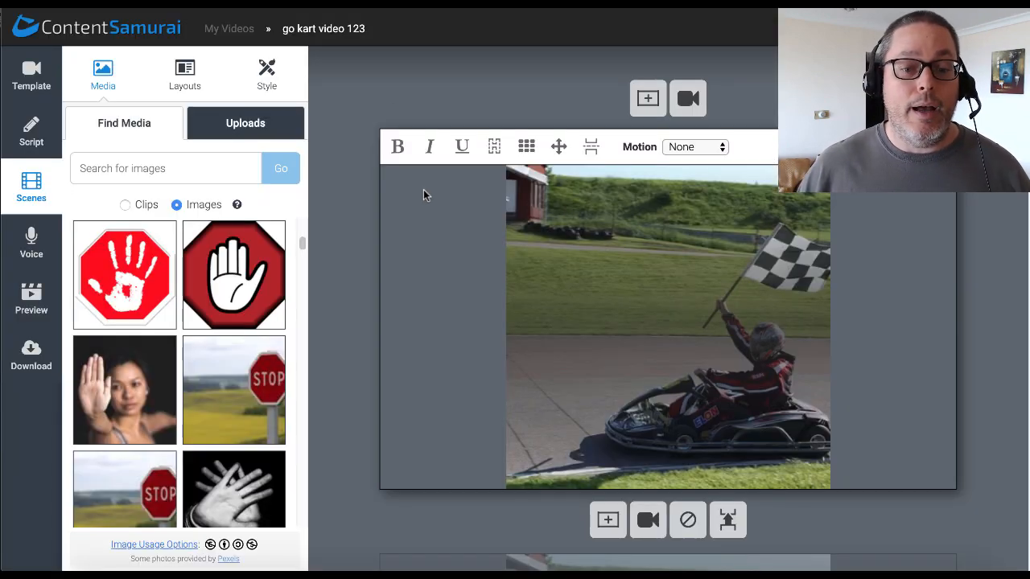